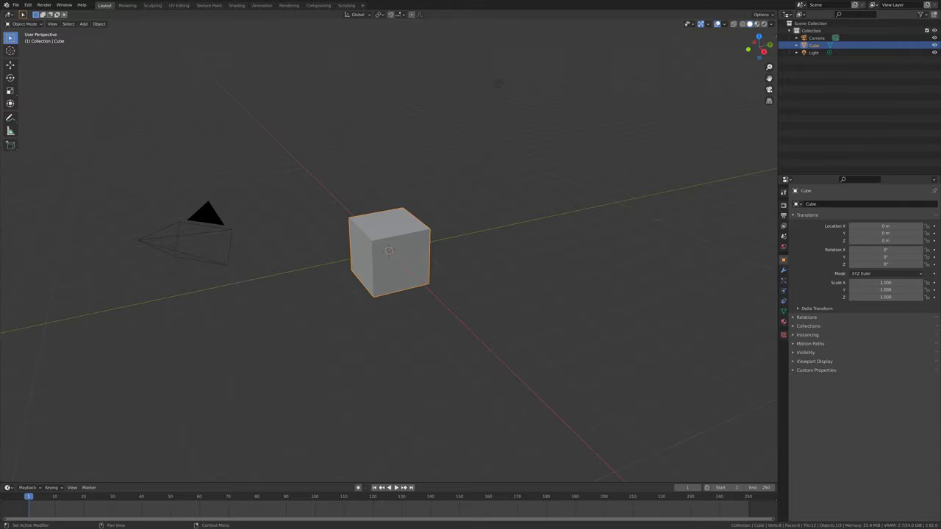
Step: Select and delete the default cube, camera and light
key(a)
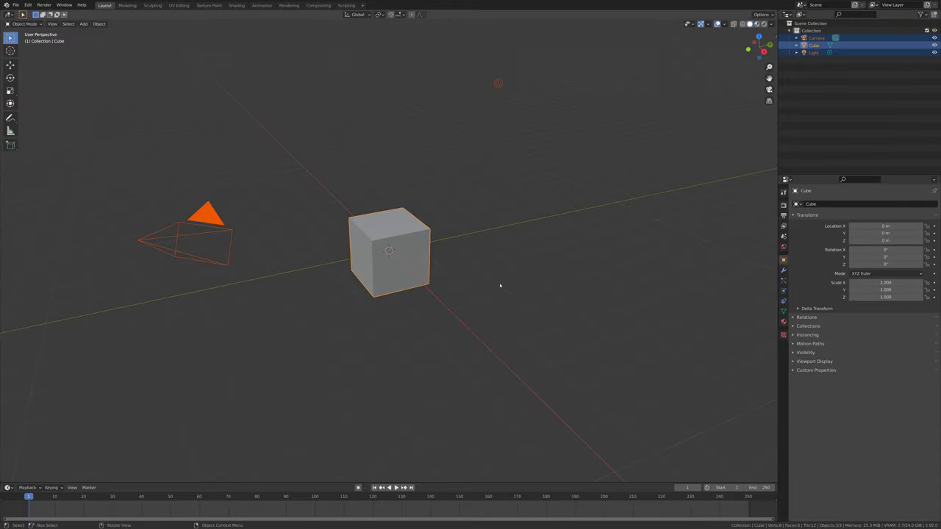
key(Delete)
middle_drag(361, 217, 443, 259)
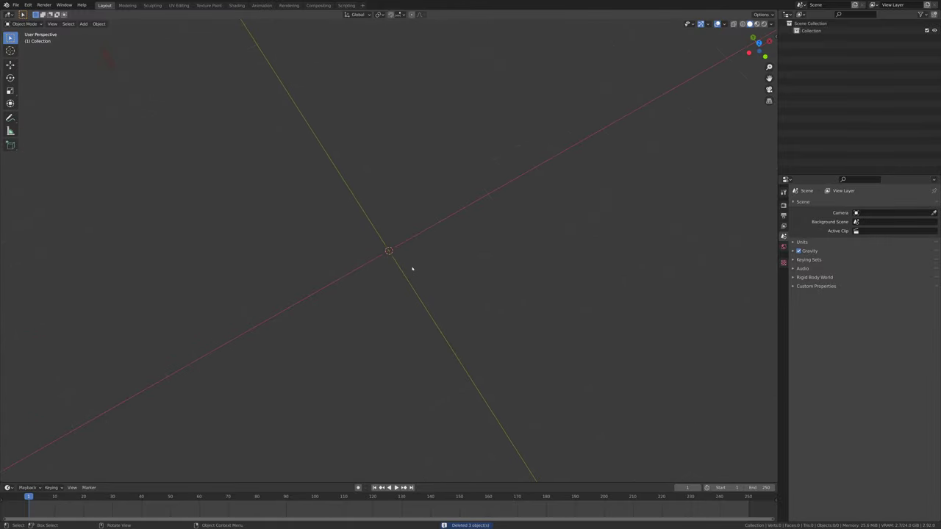
Step: Add the One Handed Sword from the Mr Mannequins Equipment templates
click(86, 25)
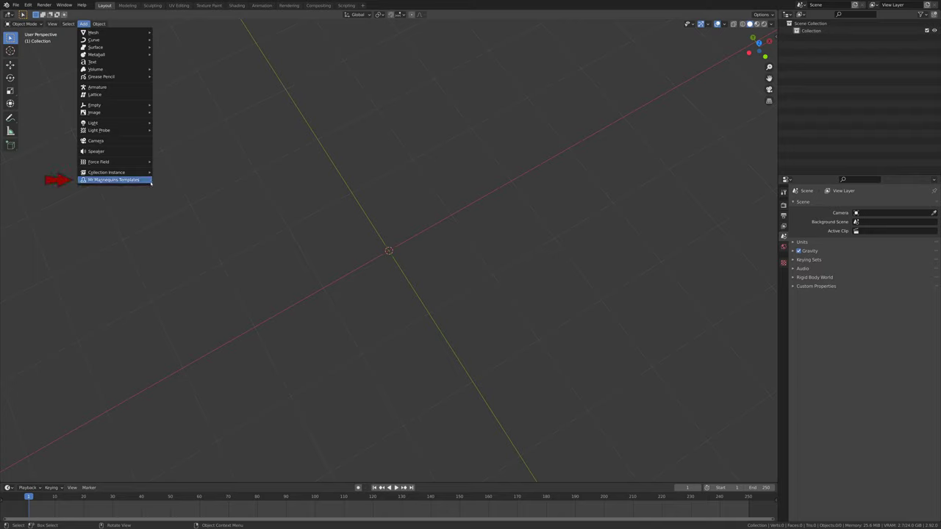
click(149, 181)
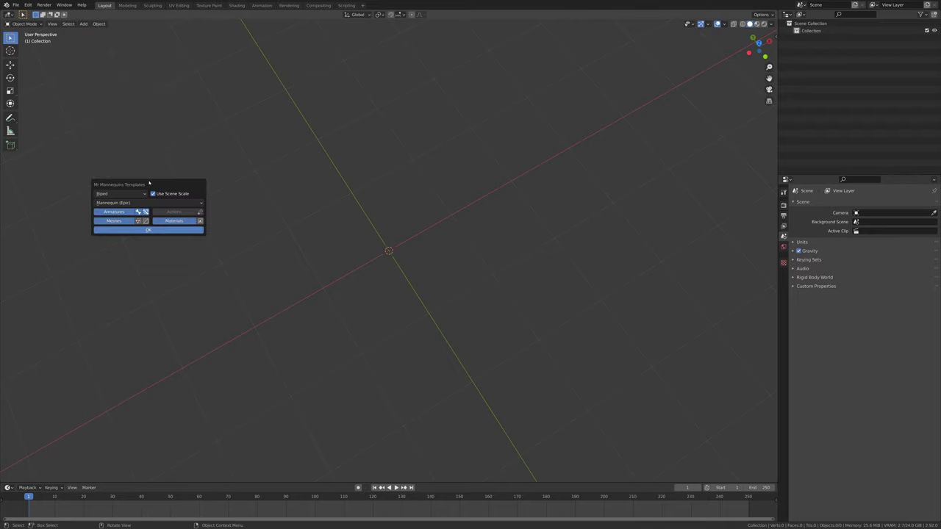
click(140, 193)
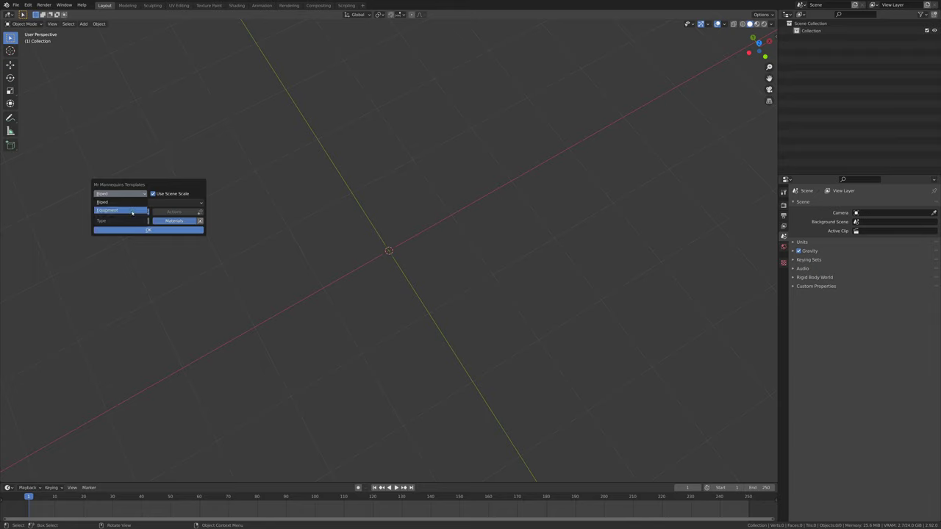
click(134, 204)
click(133, 203)
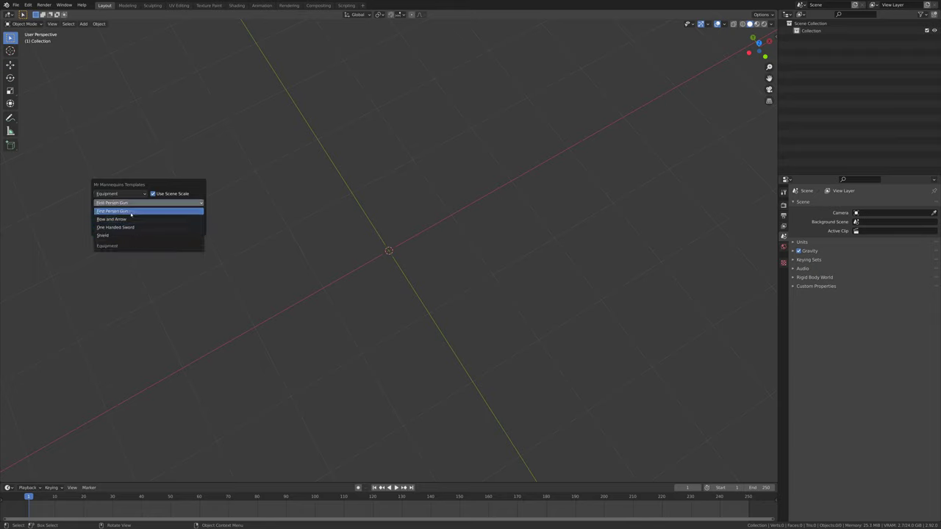
click(115, 227)
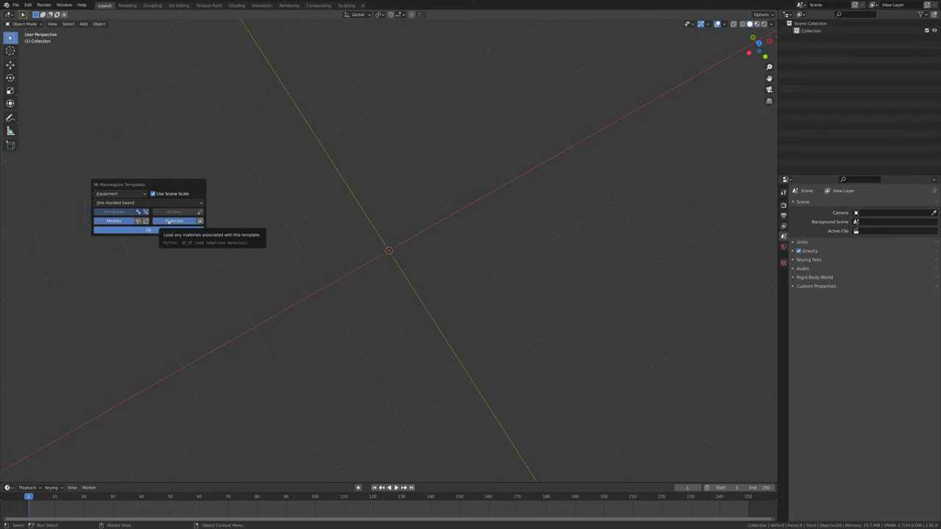
click(166, 231)
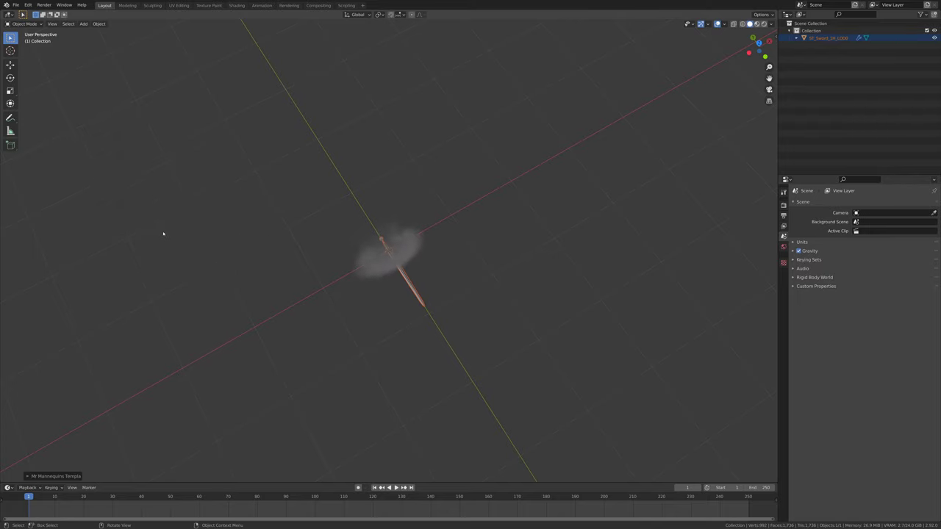
Step: Rotate the sword 90° about the X axis so it stands upright
middle_drag(467, 275, 471, 300)
middle_drag(489, 336, 471, 288)
text(rx90)
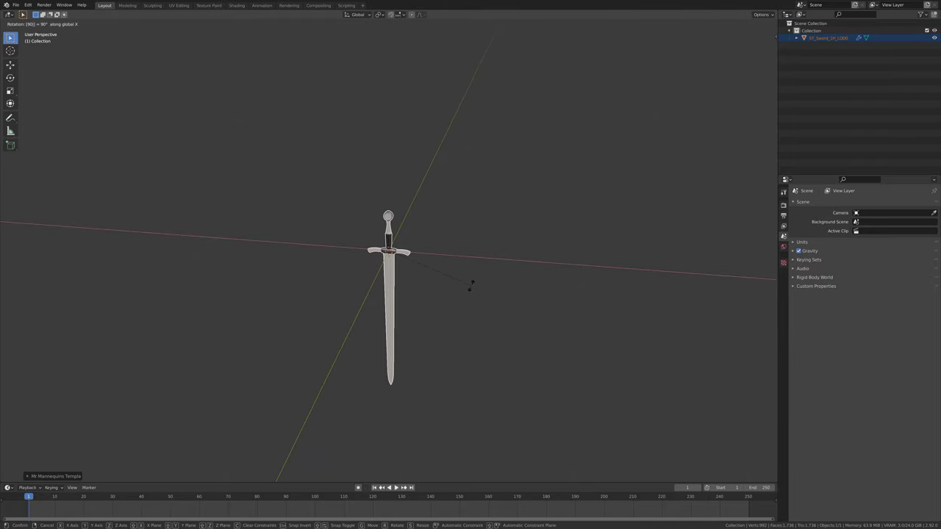
key(Return)
Step: Move the sword up and to the left, away from the origin
middle_drag(457, 290, 440, 269)
key(g)
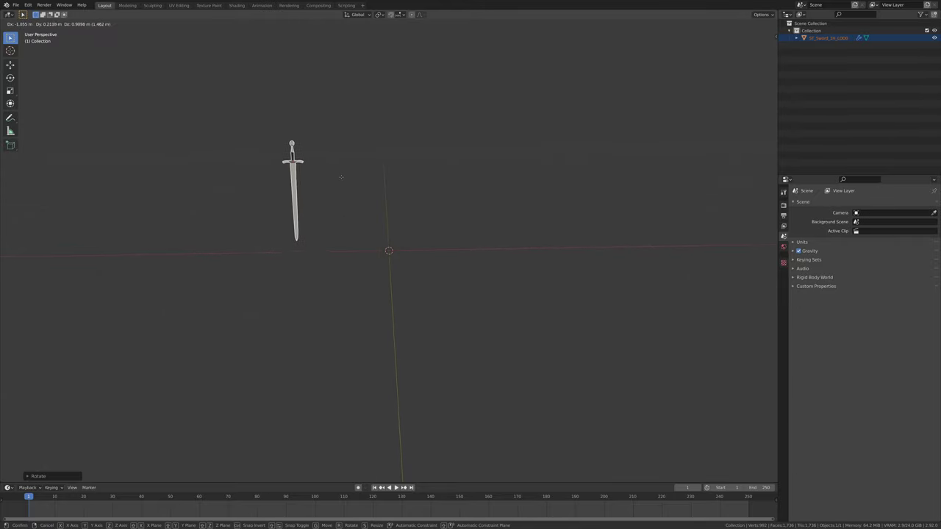
click(354, 175)
Step: Deselect the sword and add the Biped Mannequin (Epic) template at the origin
click(194, 70)
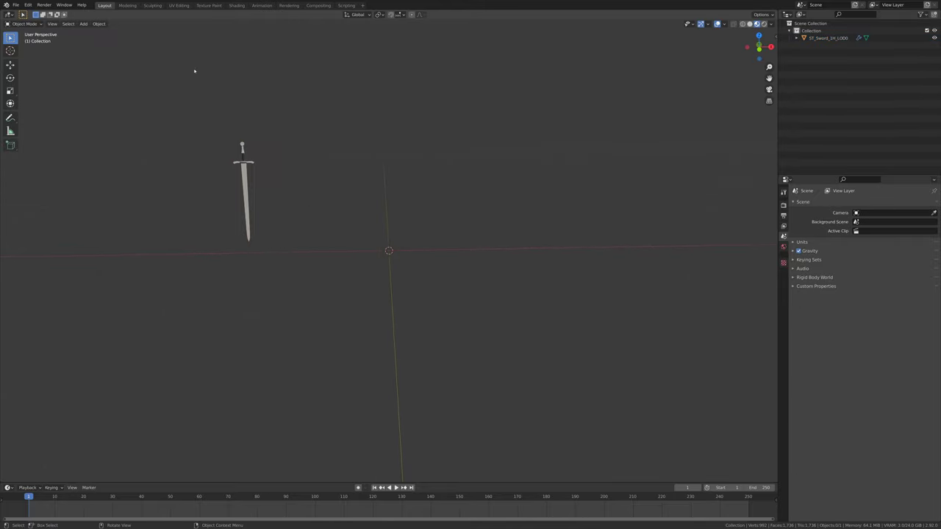
click(84, 23)
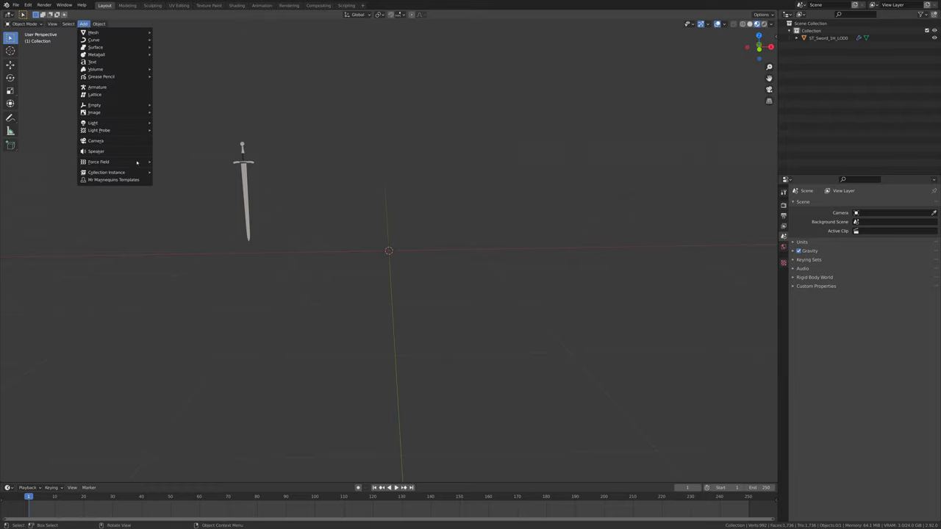
click(112, 180)
click(125, 193)
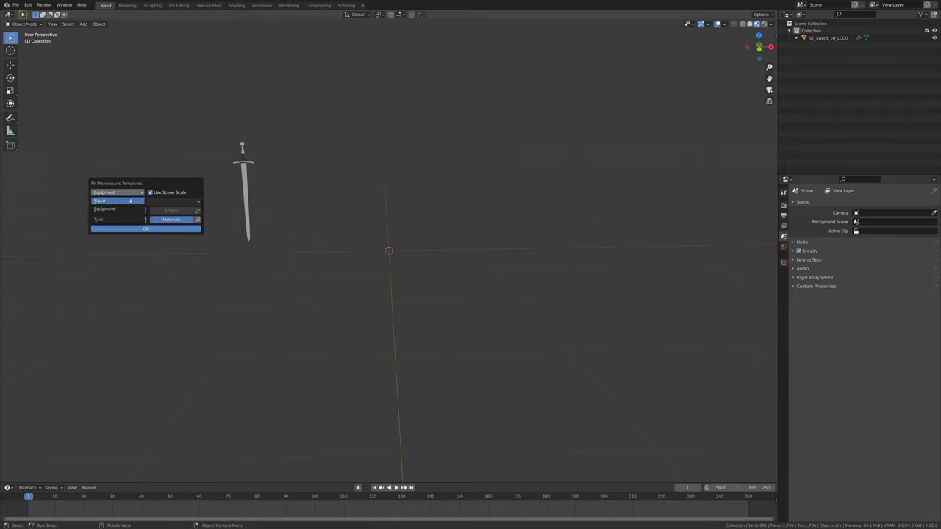
click(130, 201)
click(134, 202)
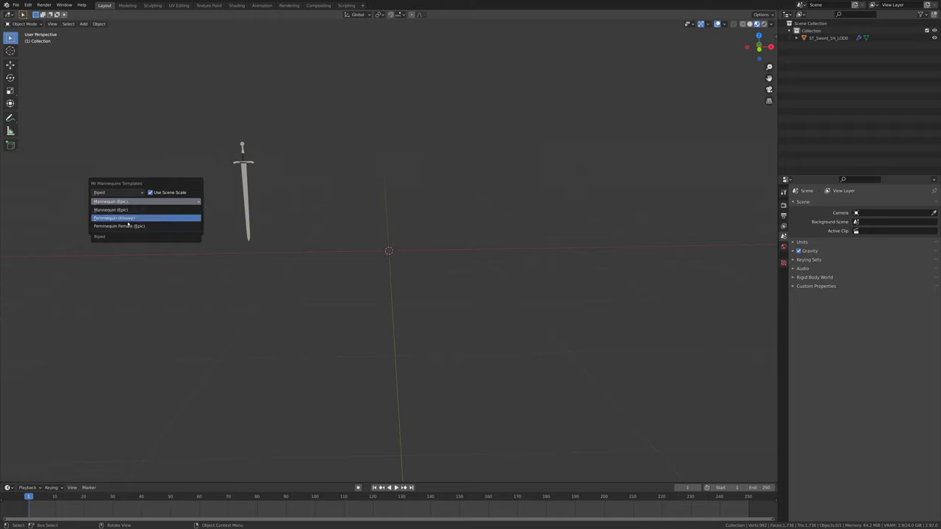
click(136, 210)
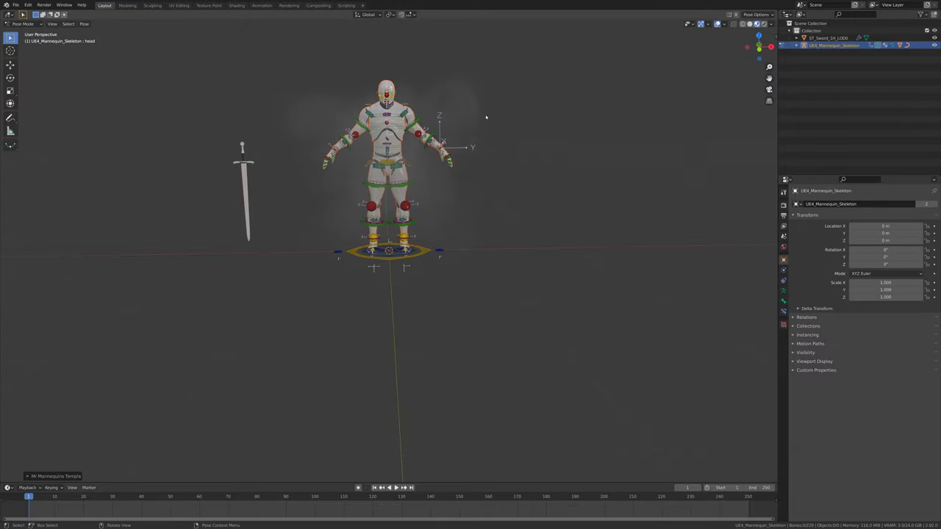
Step: Open the skeleton's armature data settings and leave the left arm's pole distance at 0.25
middle_drag(491, 91, 513, 306)
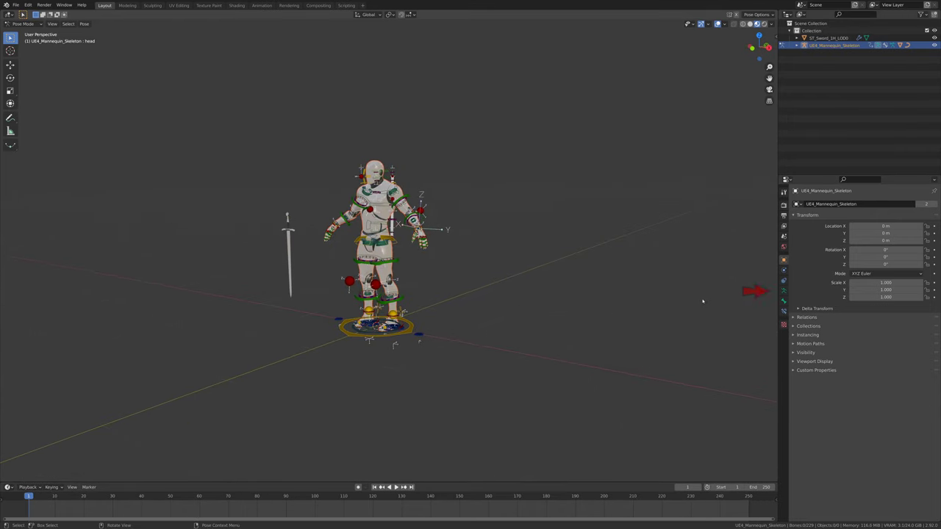
click(784, 291)
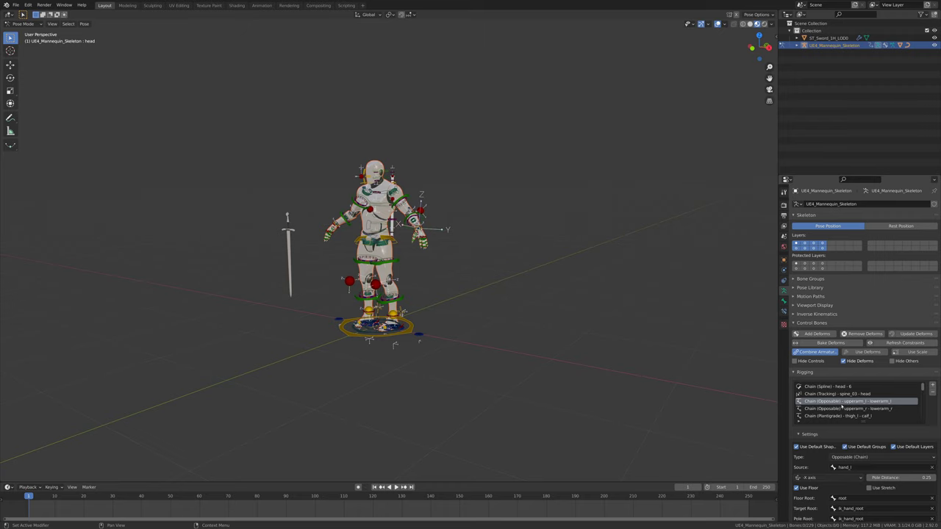
drag(891, 175, 882, 55)
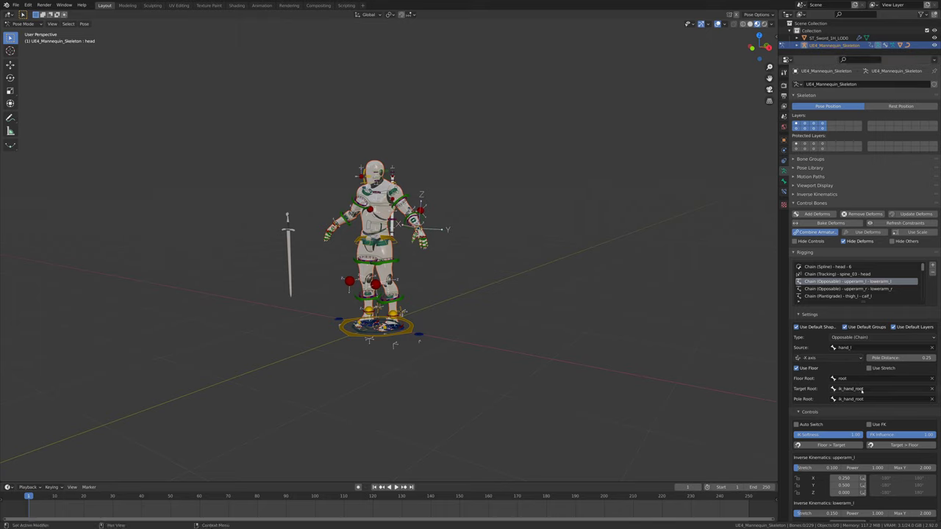
click(904, 358)
text(0.52)
key(Return)
Step: Enable Auto Switch on the left arm chain and pull the left hand target outward
click(801, 315)
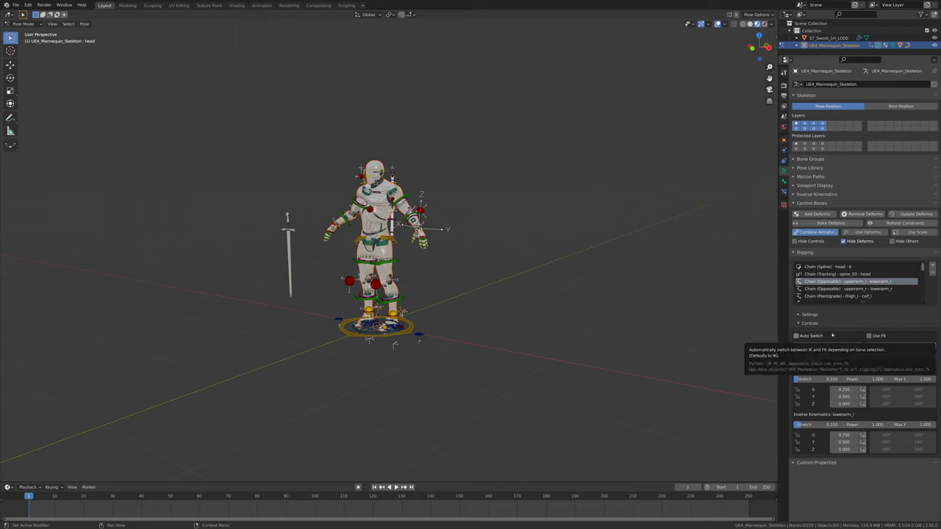
click(795, 335)
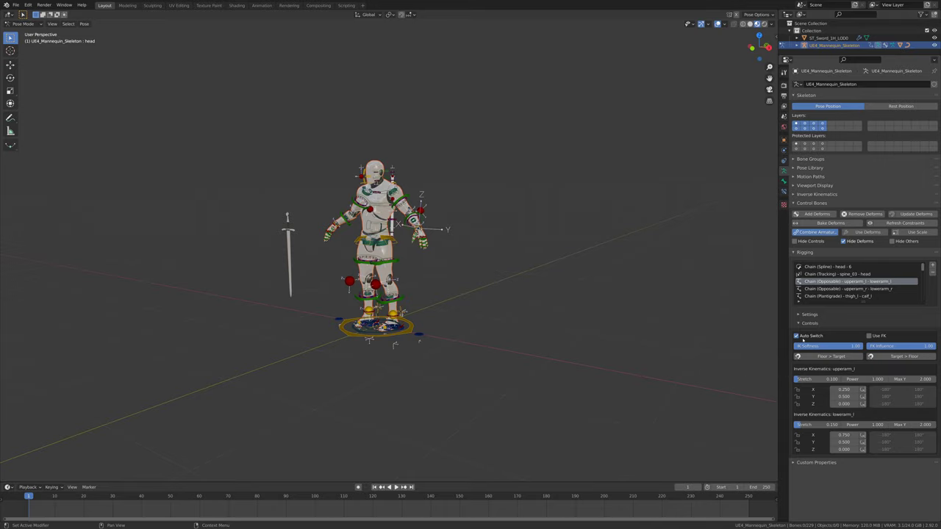
middle_drag(368, 220, 294, 213)
drag(221, 199, 230, 210)
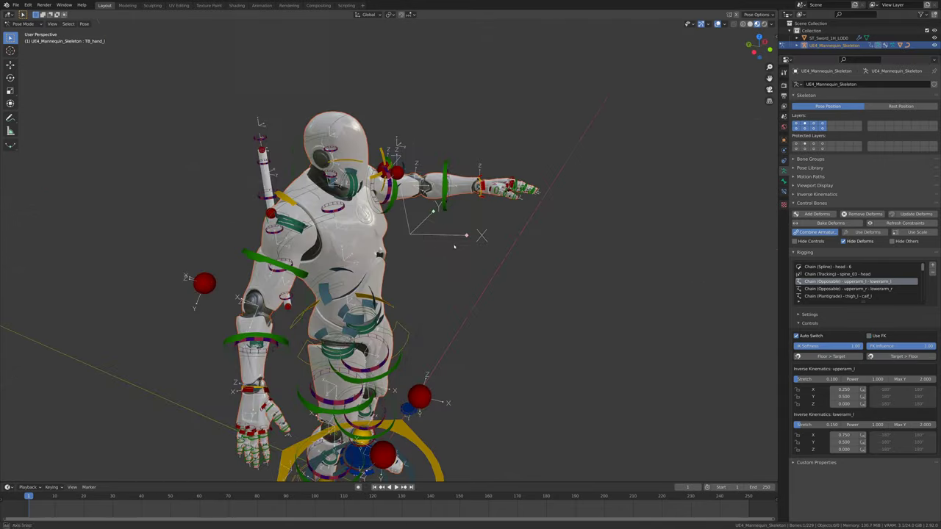
mouse_move(463, 194)
middle_down()
mouse_move(426, 193)
mouse_move(461, 197)
middle_up()
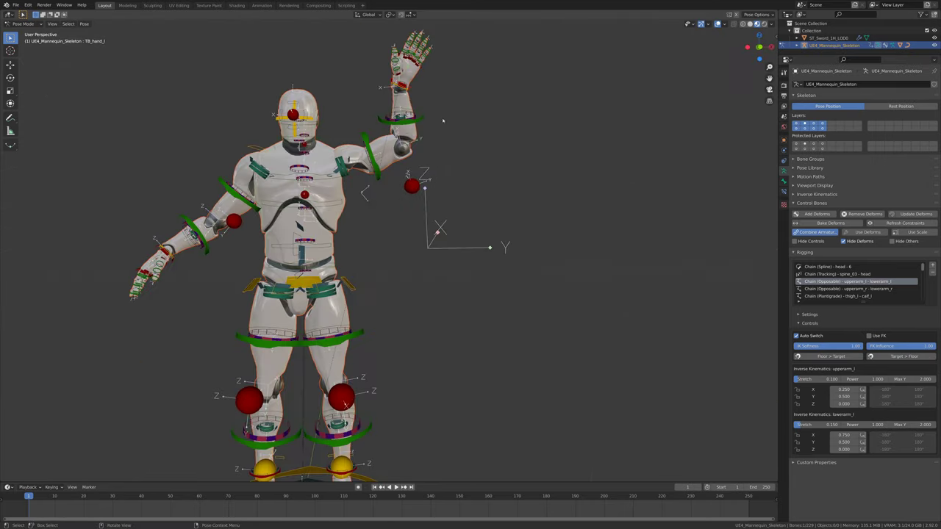
key(g)
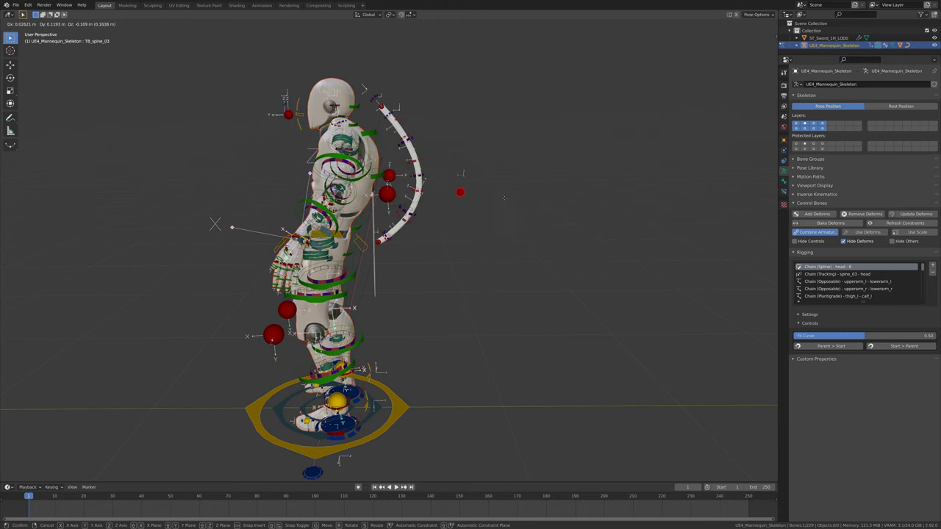
Step: Confirm the upper spine's new position and try adjusting the pelvis target, cancelling the changes
click(484, 213)
middle_drag(484, 213, 419, 216)
click(478, 257)
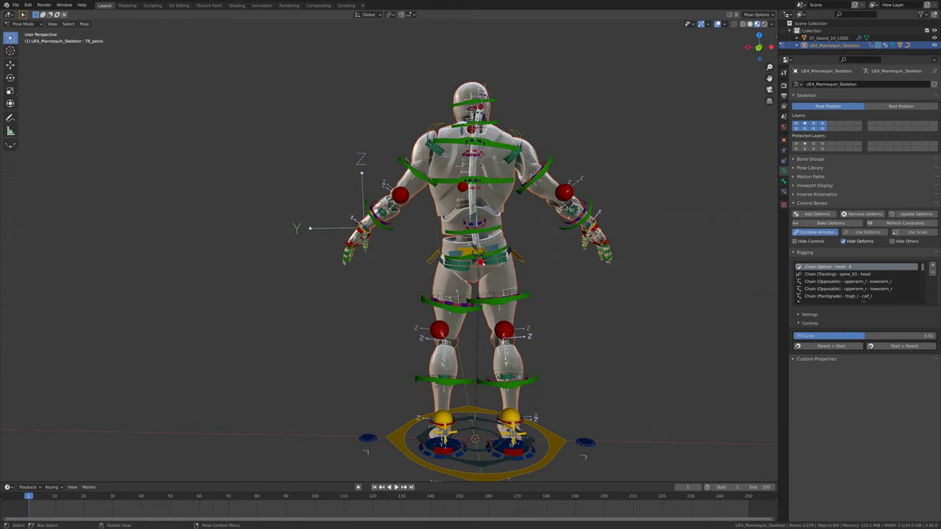
key(r)
key(Escape)
key(ctrl+z)
key(g)
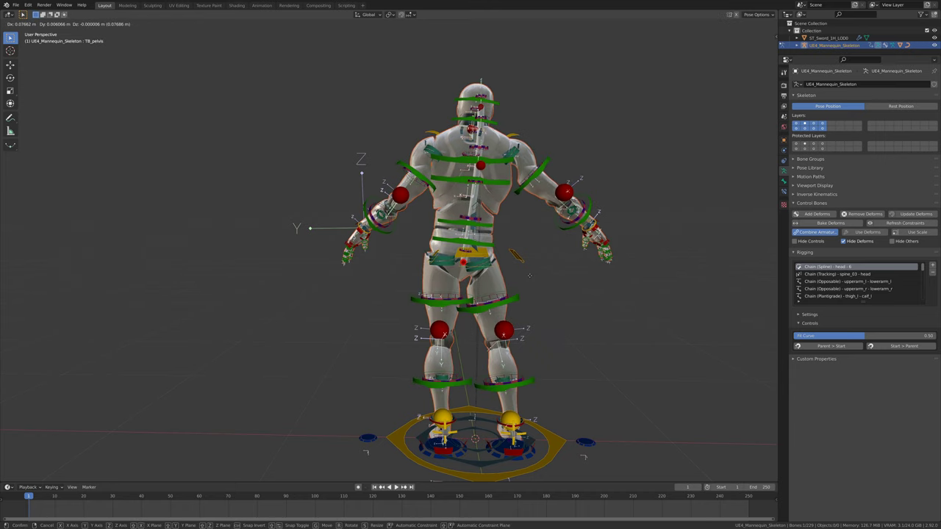
key(Escape)
Step: Select the spine-to-head tracking chain and try moving its head target, then undo
click(838, 273)
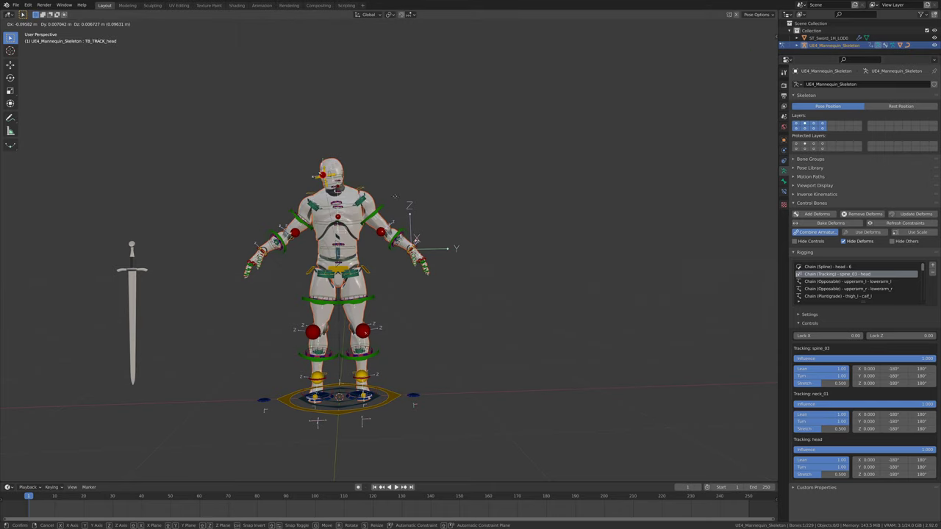
middle_drag(433, 192, 558, 173)
key(g)
key(Escape)
key(ctrl+z)
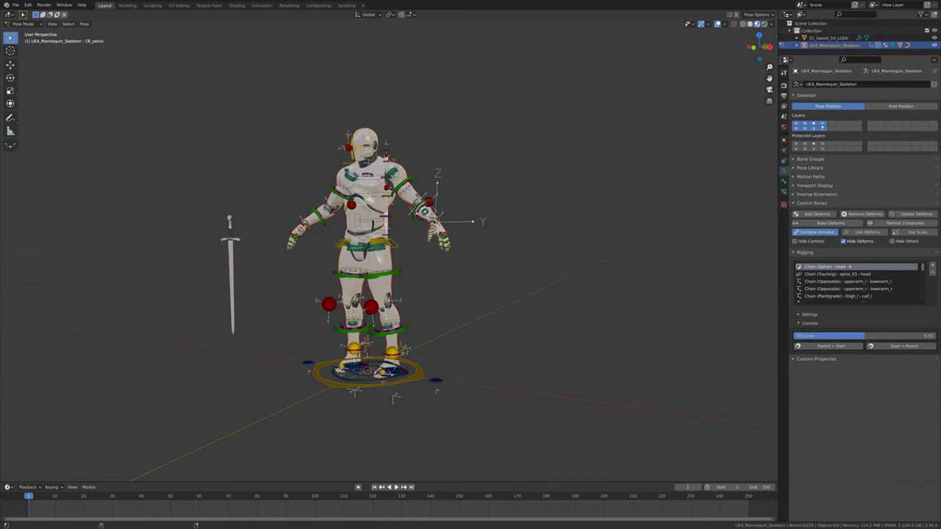
Step: Hide two of the rig's bone layers and scrub through the mannequin's animation
click(823, 128)
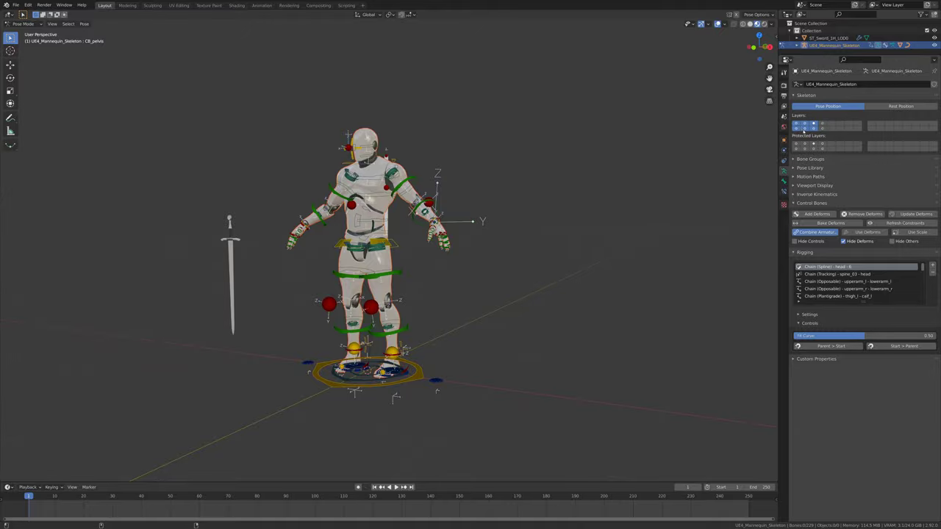
click(798, 128)
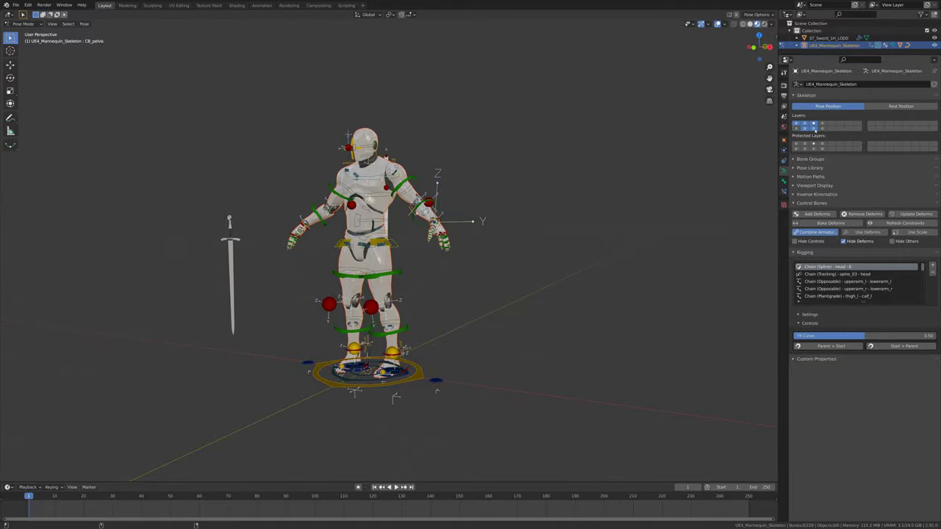
middle_drag(470, 228, 380, 230)
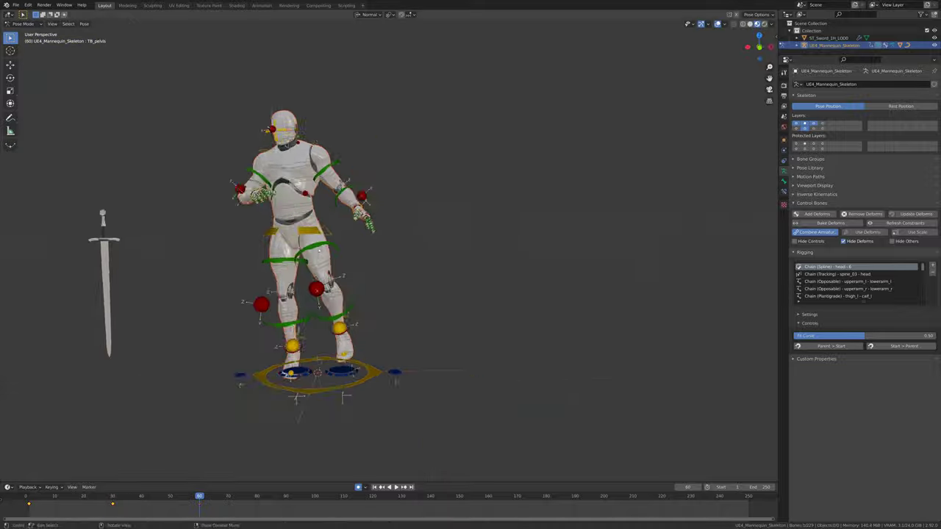
middle_drag(412, 294, 424, 301)
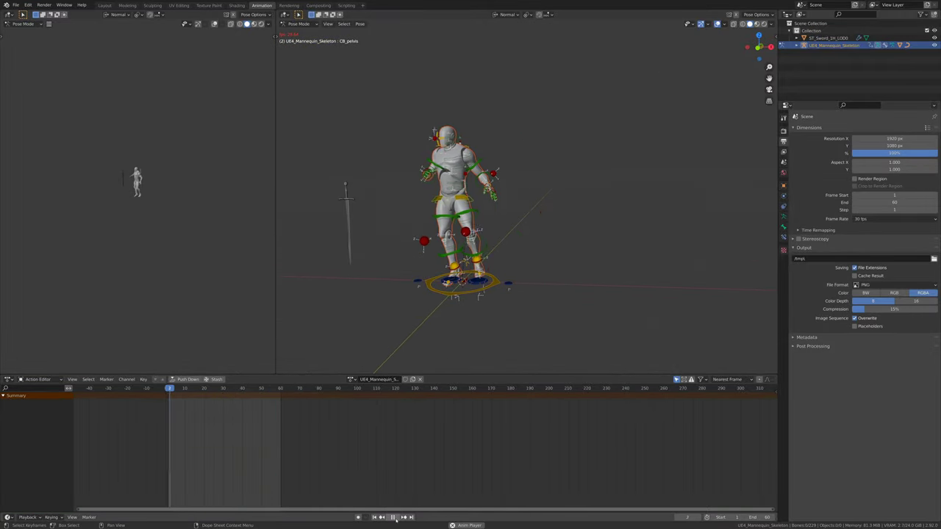
Step: Stop playback on the frame-55 dab pose and rename the action to Some_Action_Name
key(space)
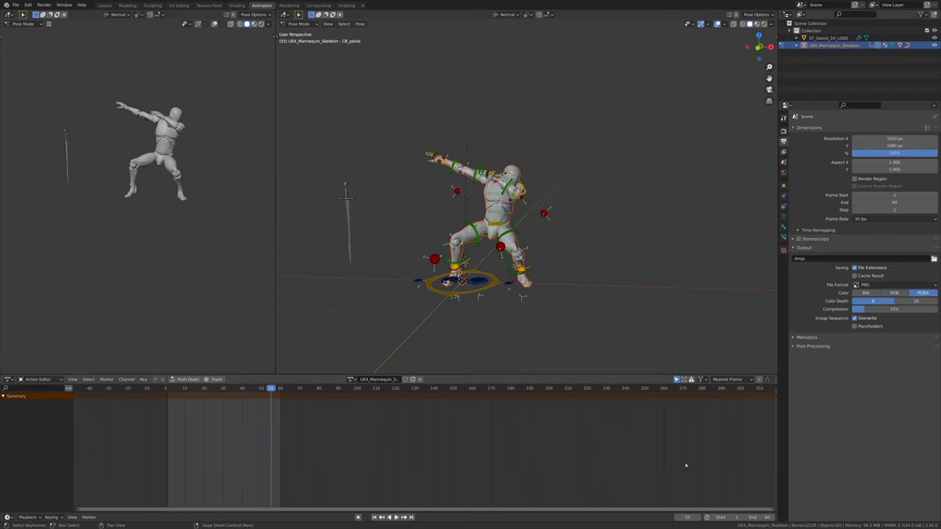
click(379, 378)
text(Some_Action_Name)
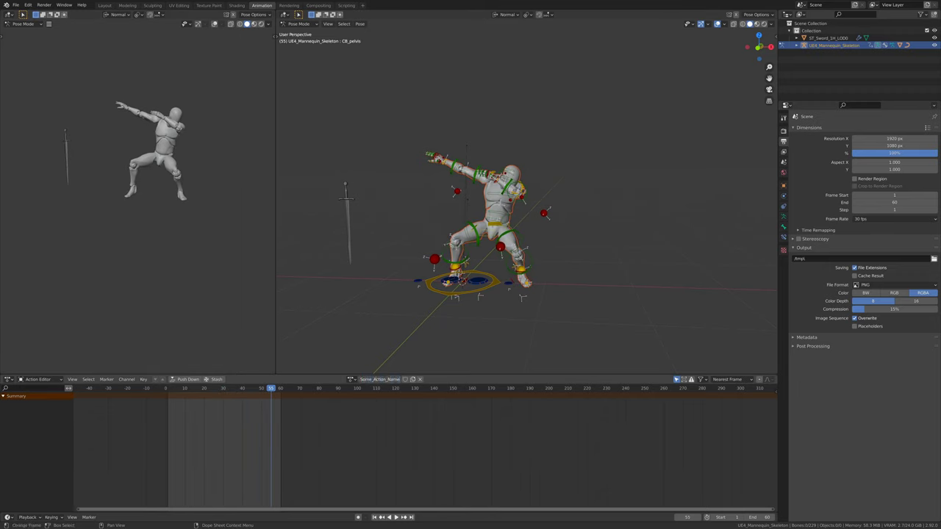
key(Return)
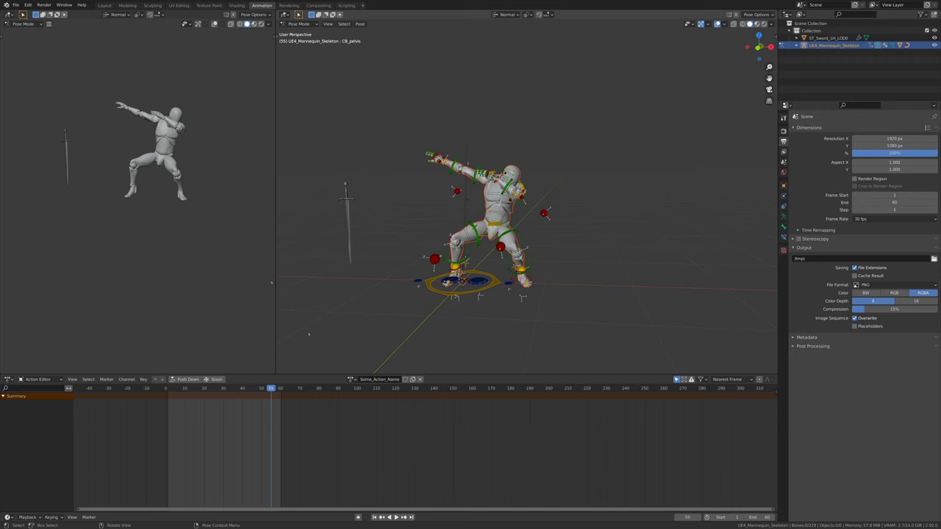
Step: Back in Layout, select the sword, the mannequin armature and the mannequin mesh
click(105, 5)
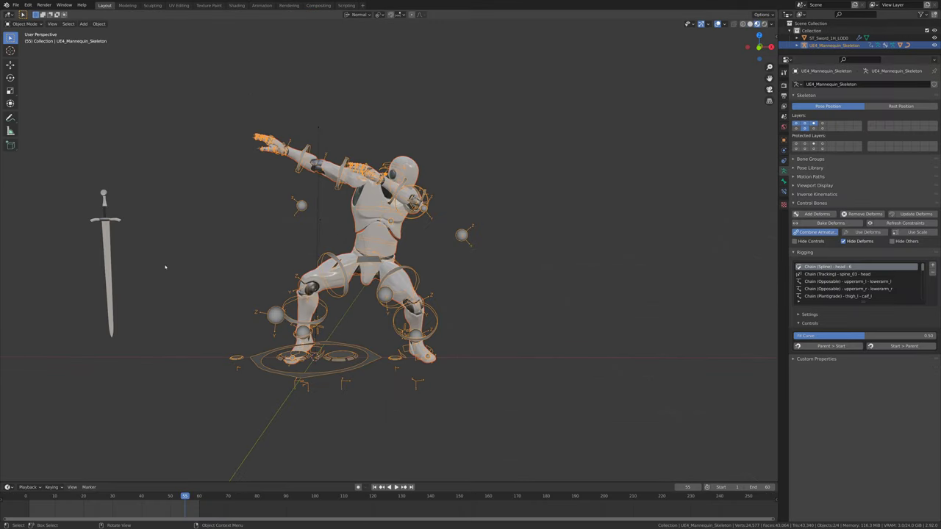
click(109, 250)
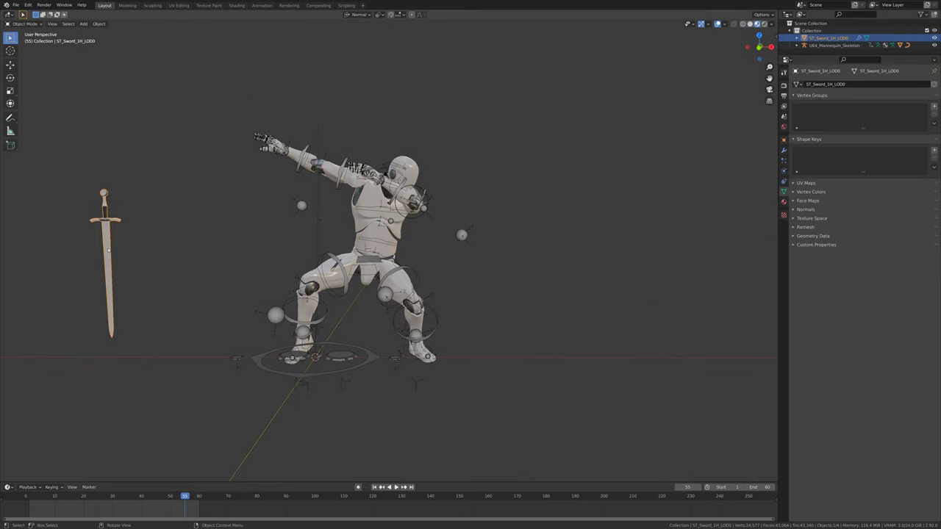
click(299, 172)
click(313, 180)
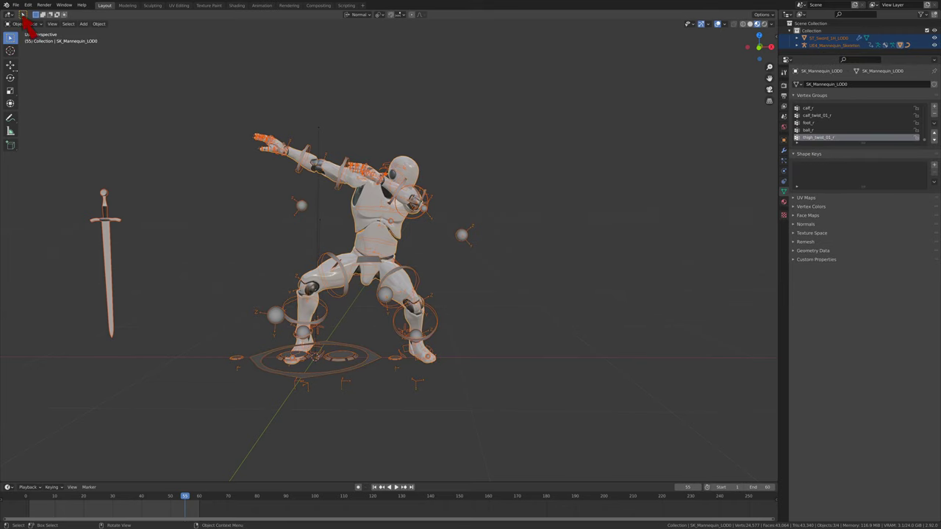
Step: Export them as Mr Mannequins FBX with meshes and actions exported and batched
click(16, 5)
mouse_move(44, 111)
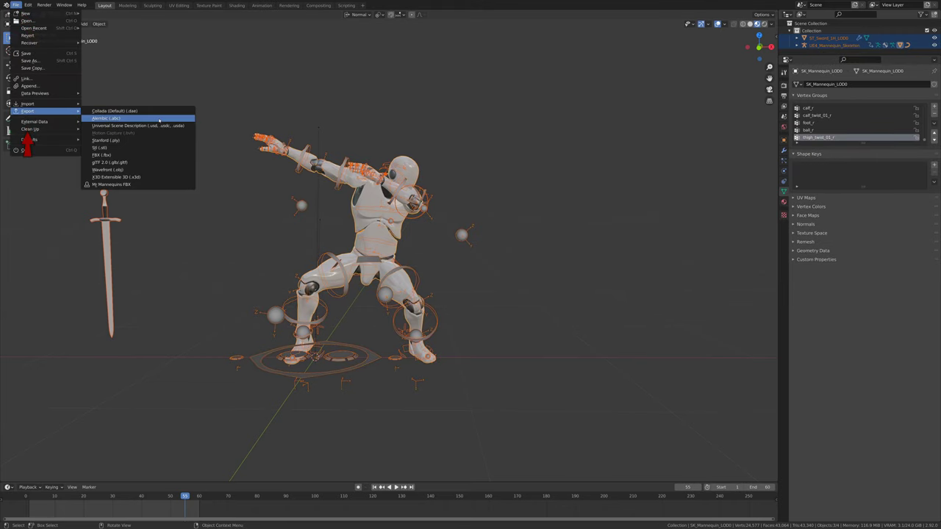
click(163, 184)
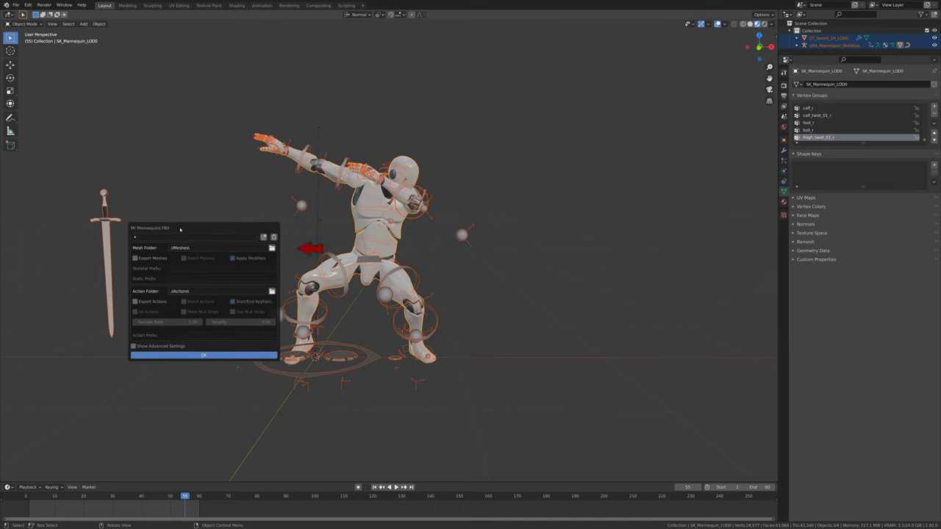
click(136, 259)
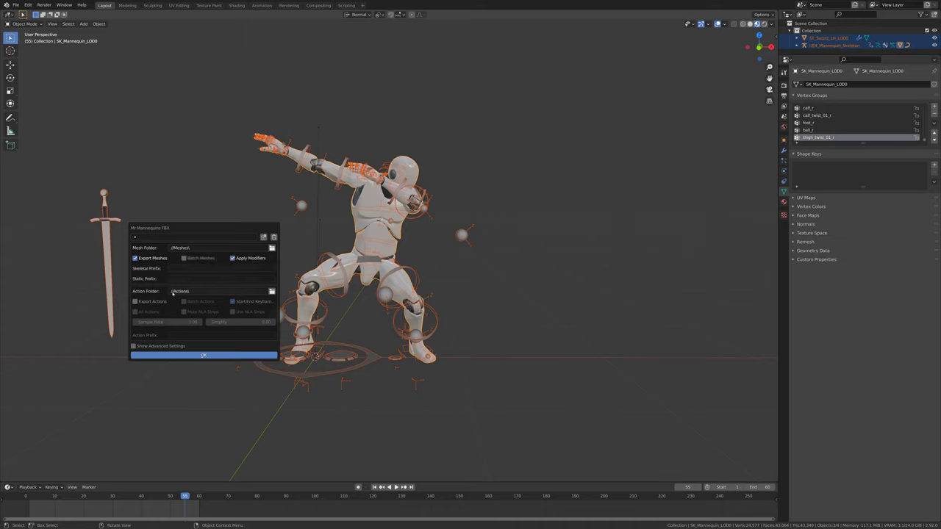
click(135, 303)
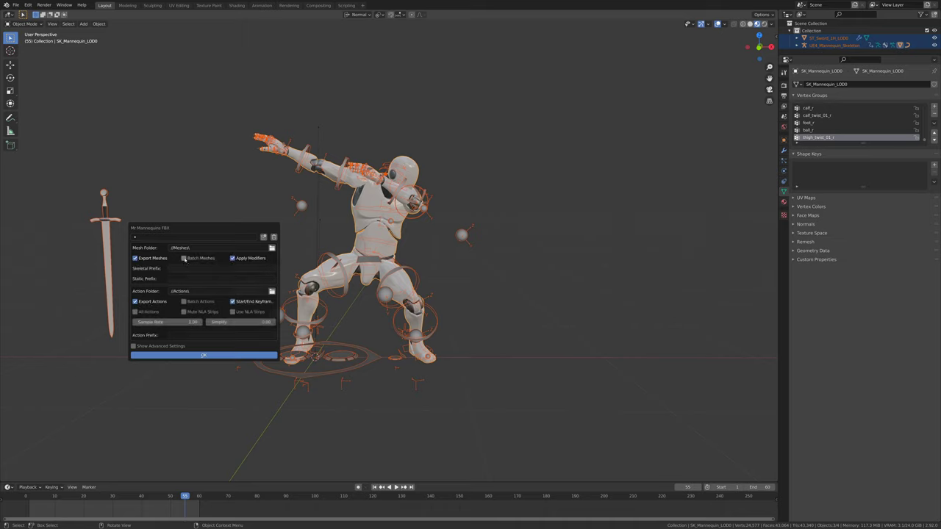
click(184, 258)
click(185, 303)
click(134, 346)
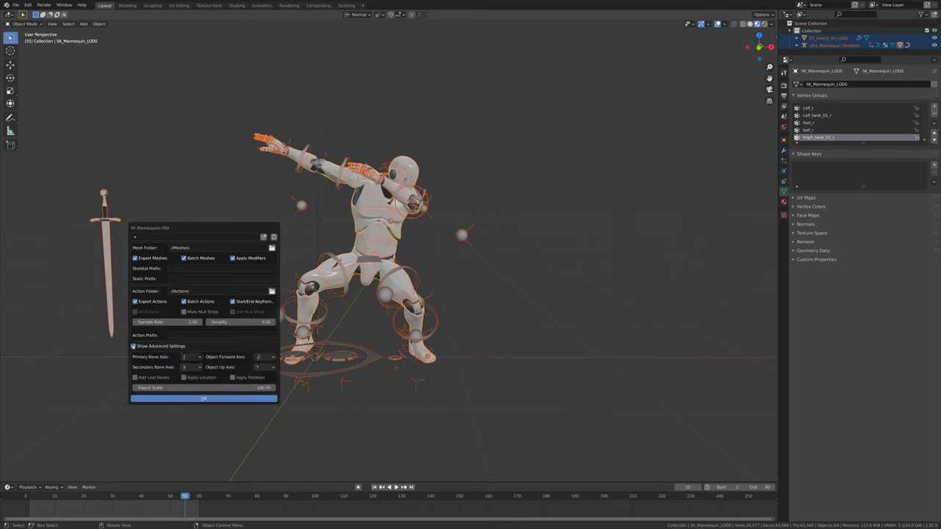
click(134, 347)
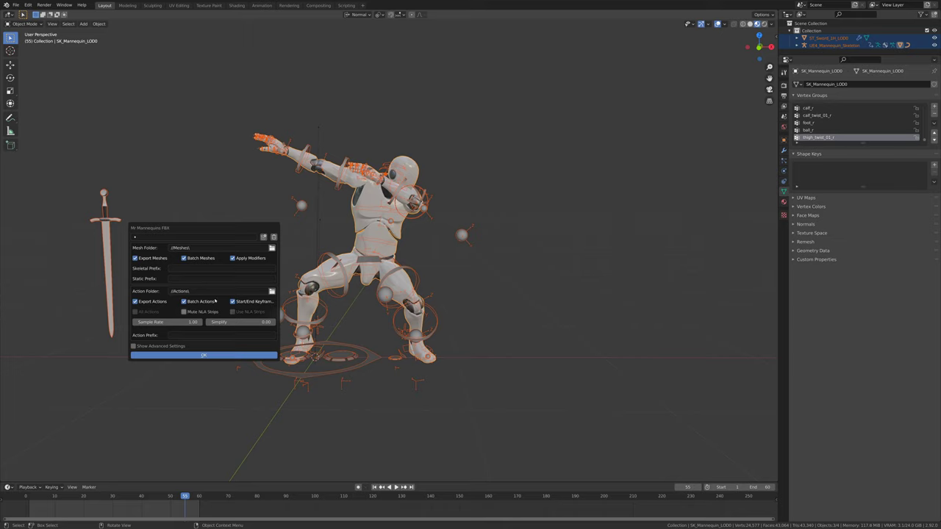
click(214, 356)
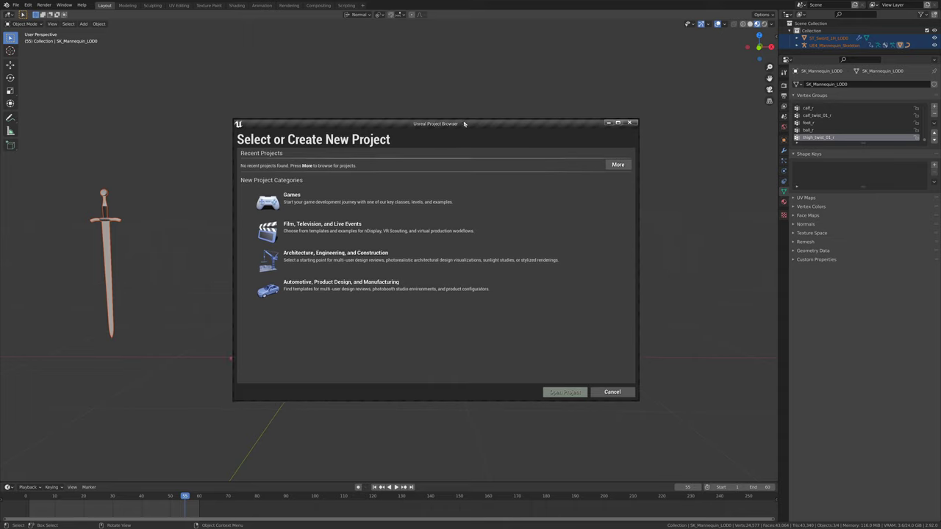
Step: Create the Third Person games project MyProject and open the Add Feature or Content Pack dialog
click(353, 205)
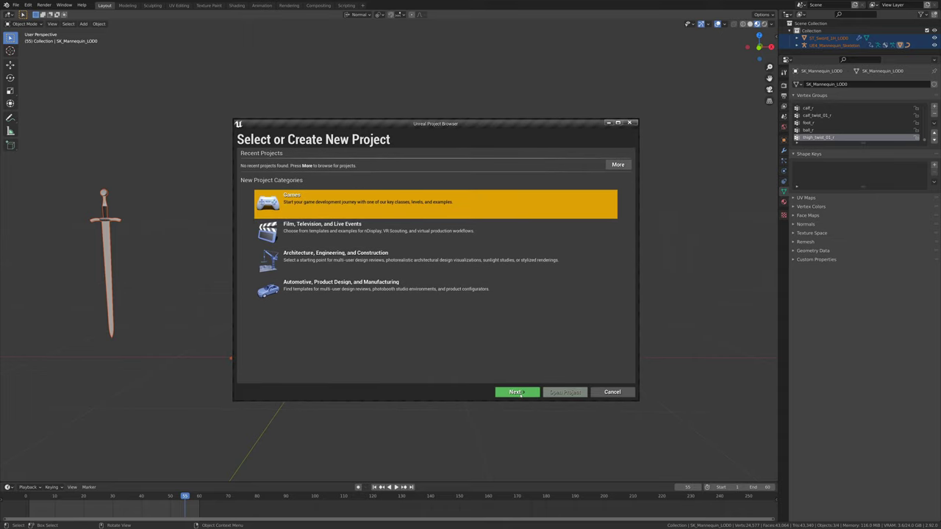
click(508, 392)
click(391, 169)
click(515, 394)
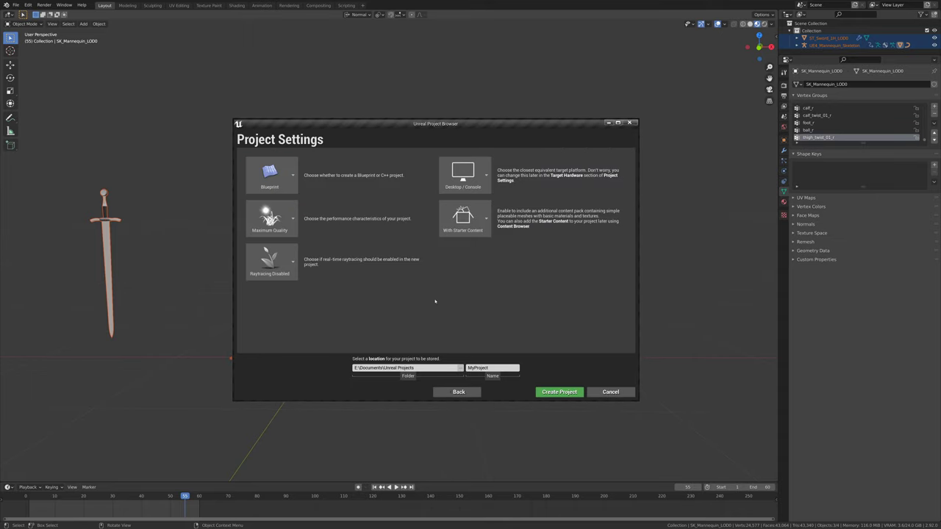
click(555, 392)
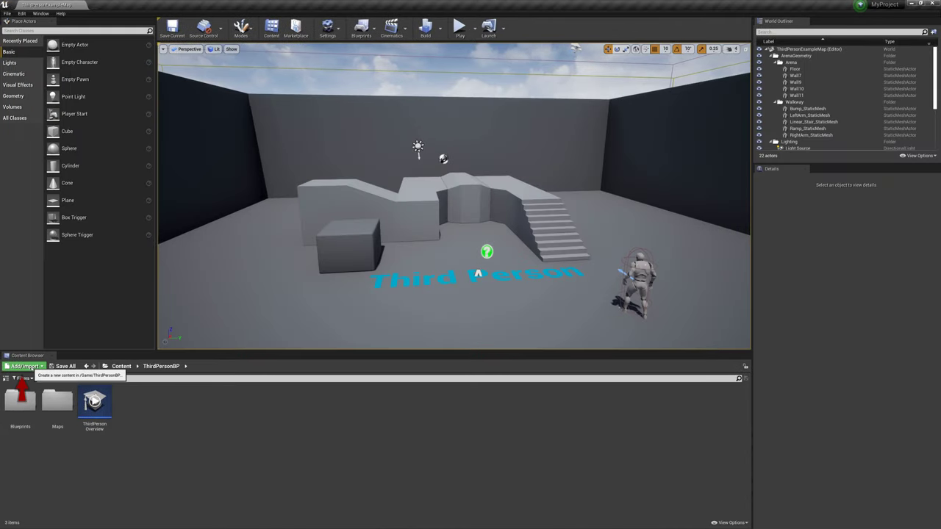
click(25, 367)
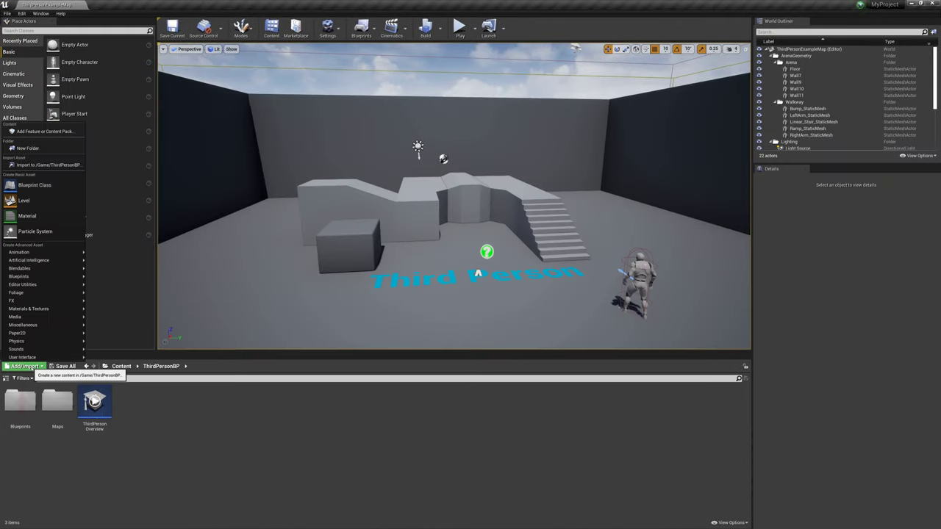
click(44, 131)
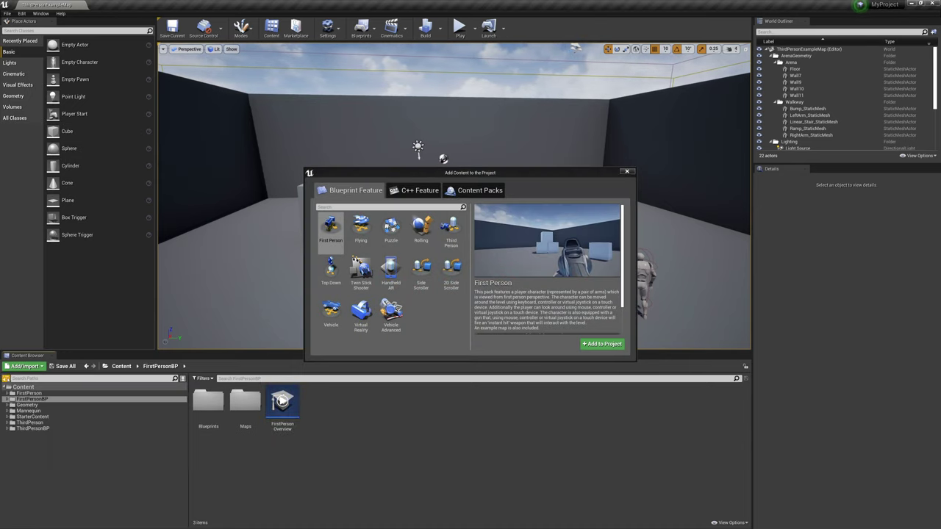
Step: Import both FBX files into FirstPersonBP, the mannequin on UE4_Mannequin_Skeleton with Import Normals
right_click(395, 439)
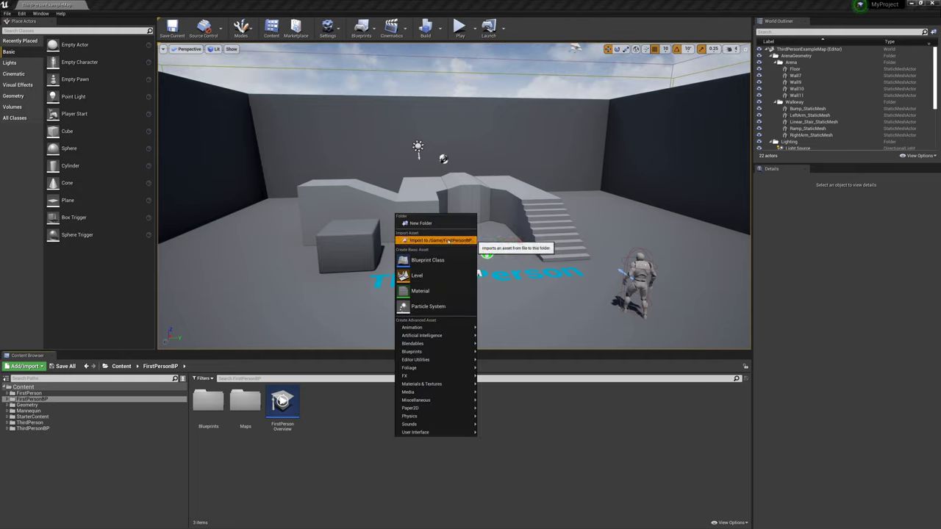
click(448, 241)
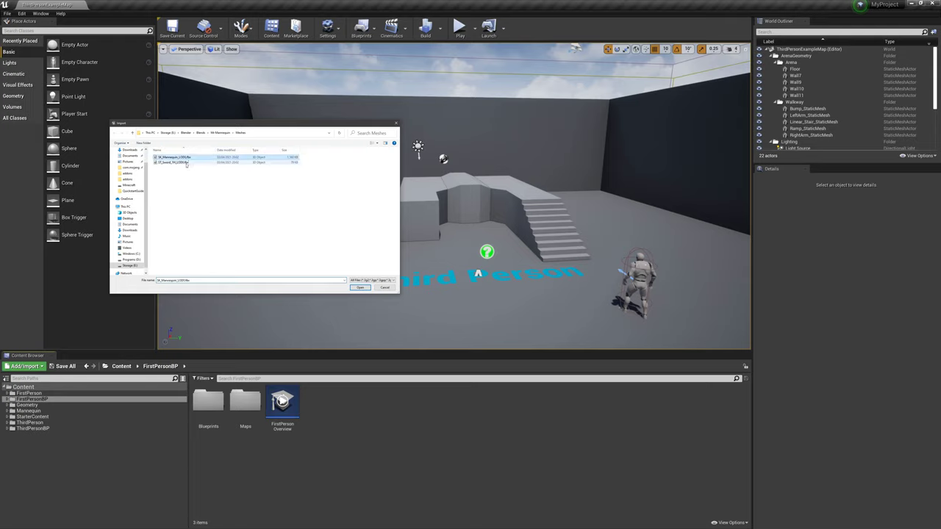
click(360, 287)
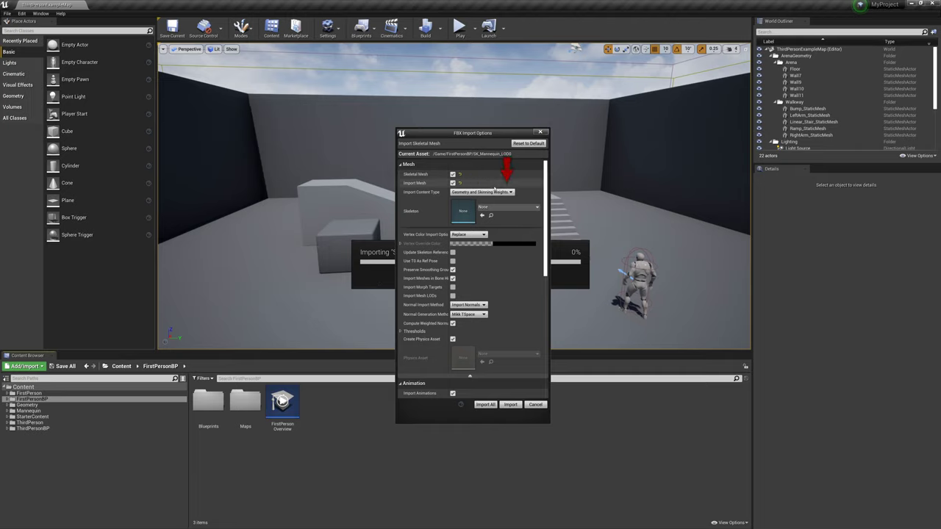
click(507, 207)
click(540, 291)
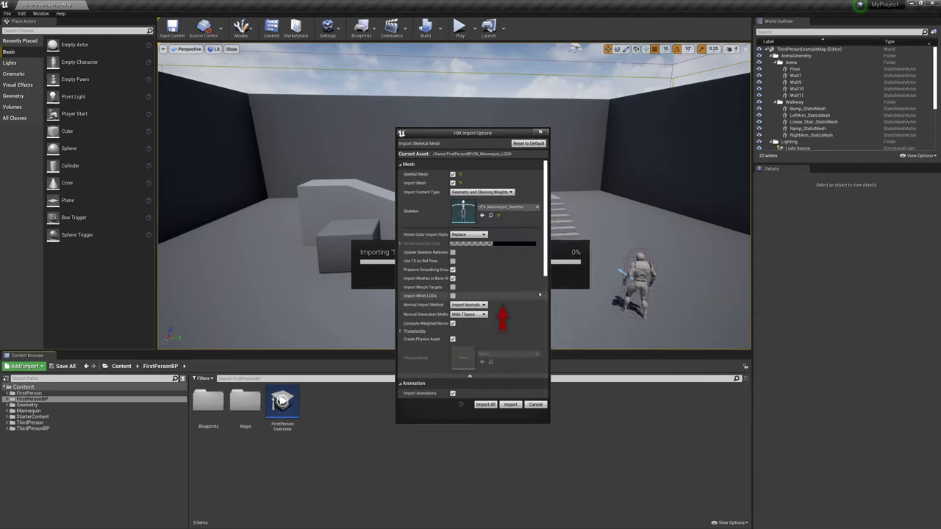
click(469, 304)
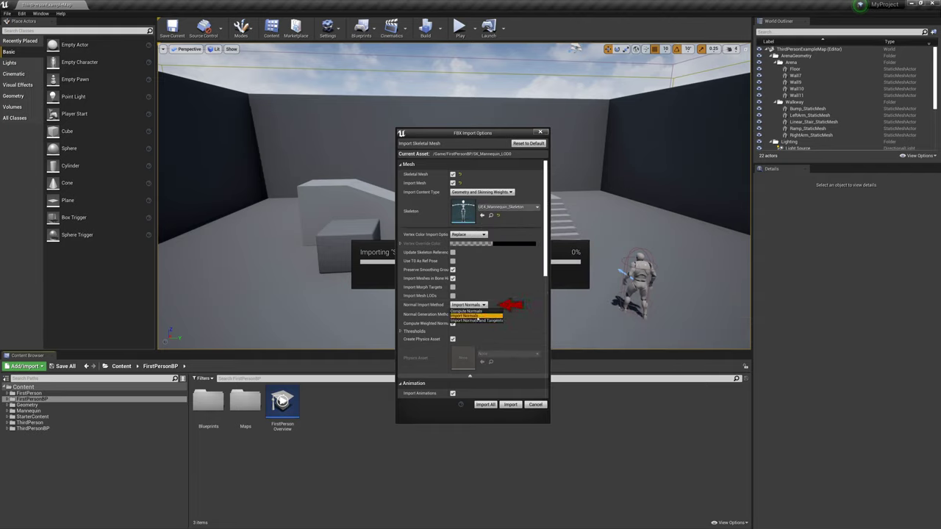
drag(547, 261, 546, 370)
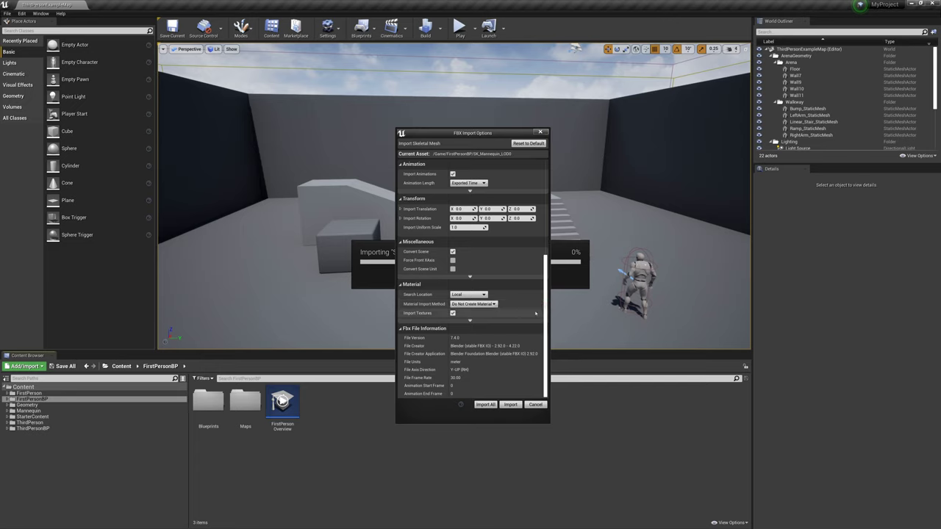
drag(545, 312, 546, 214)
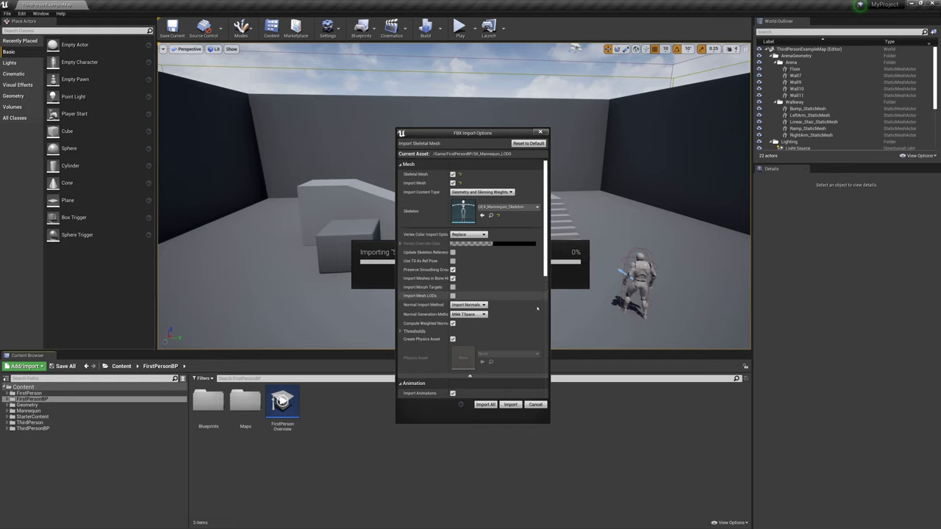
click(510, 405)
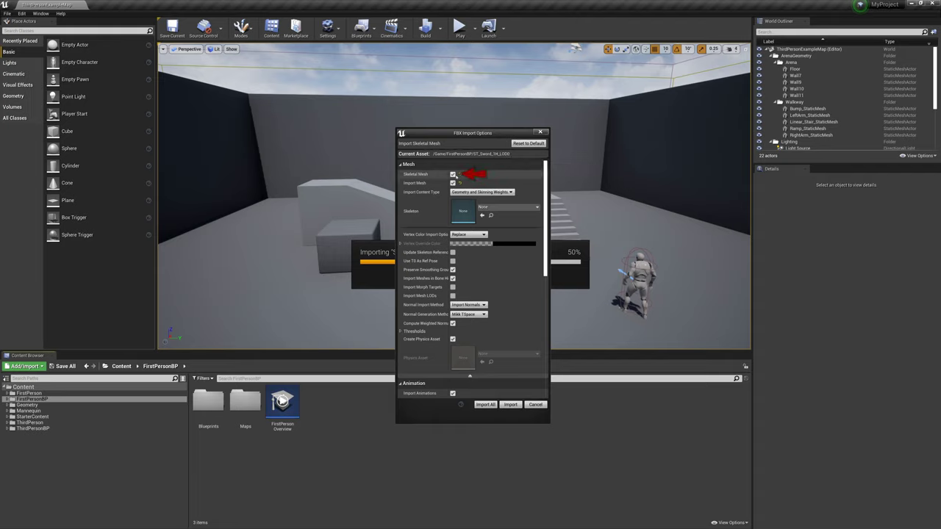
Step: Import ST_Sword_1H_LOD0 as a static mesh with Skeletal Mesh unchecked
click(453, 174)
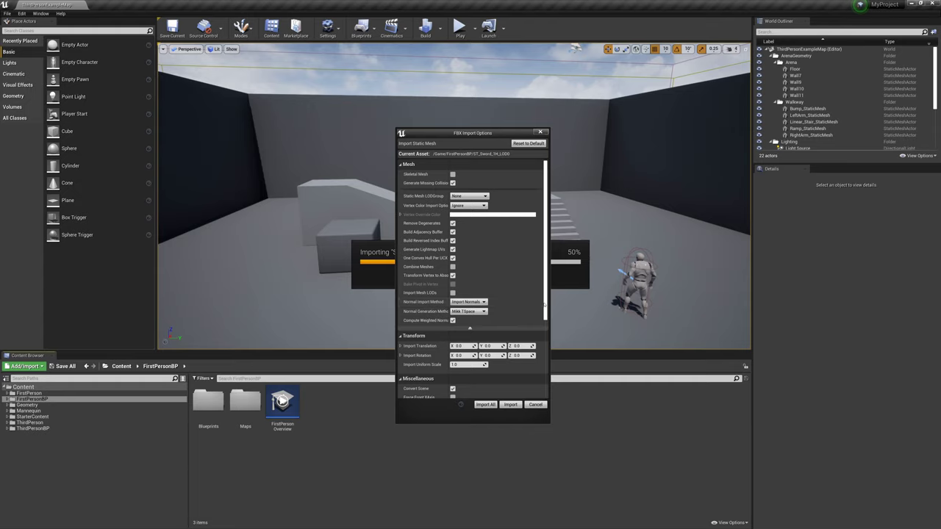
scroll(544, 305, down, 5)
scroll(509, 383, up, 5)
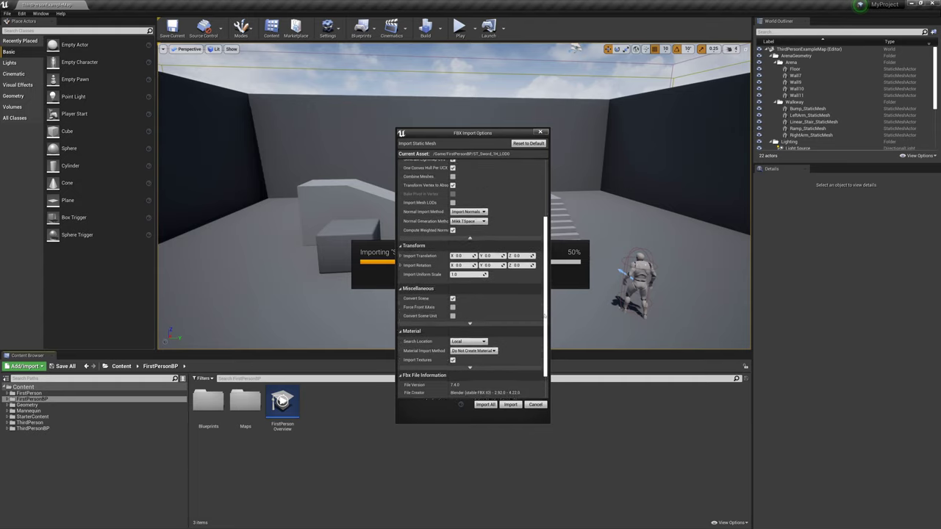
click(510, 406)
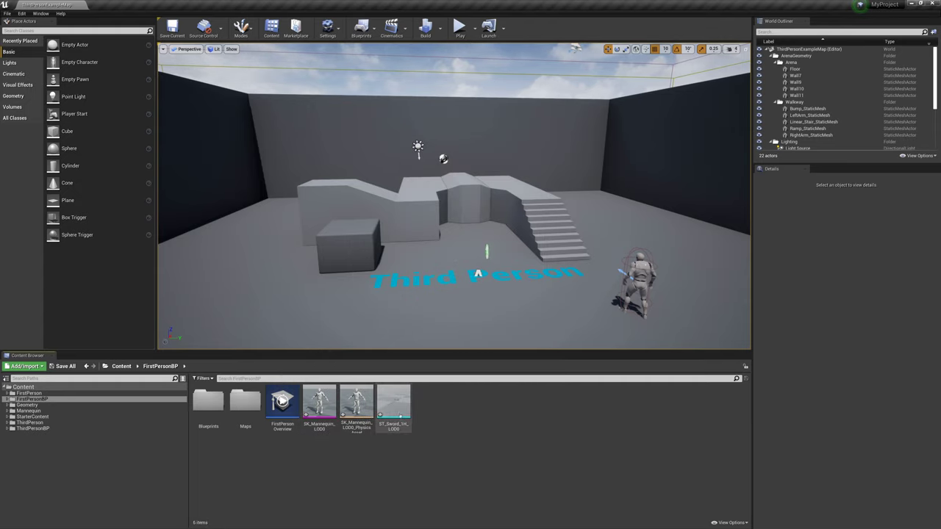
Step: Give ST_Sword_1H_LOD0's Element 0 the M_FPGun material and frame the sword in the viewport
double_click(394, 403)
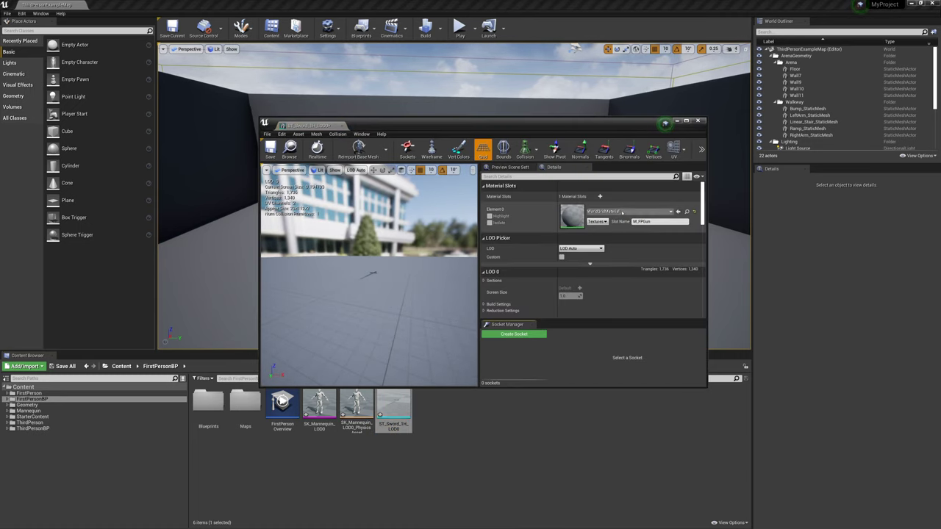
click(622, 212)
text(FP)
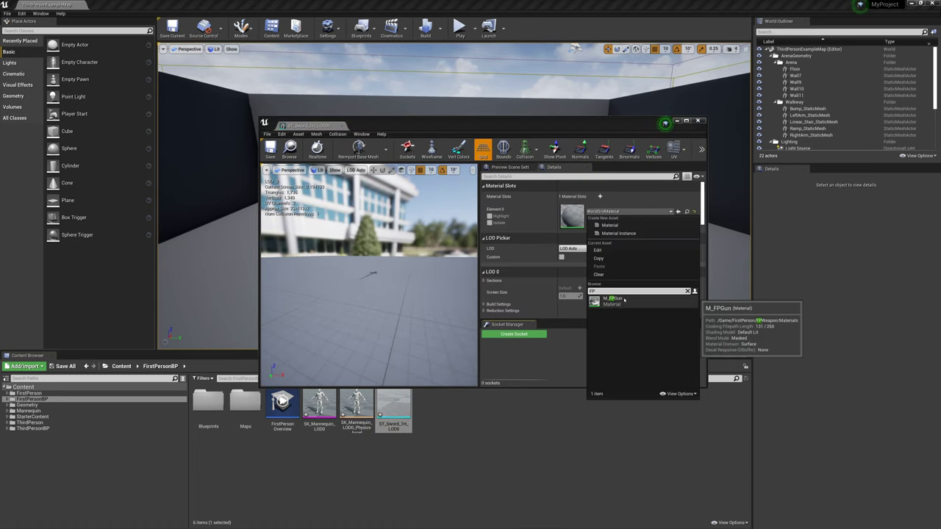
click(609, 300)
click(698, 121)
key(f)
click(559, 318)
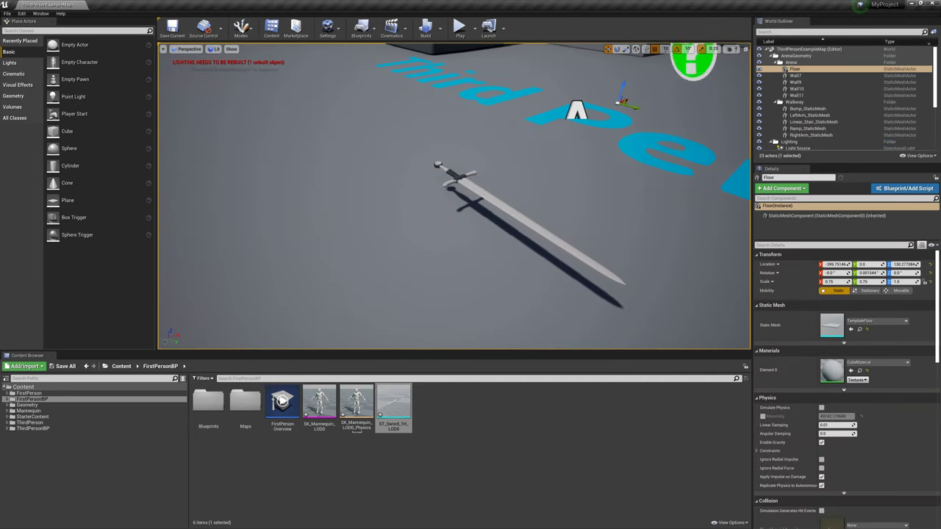
right_drag(559, 317, 382, 332)
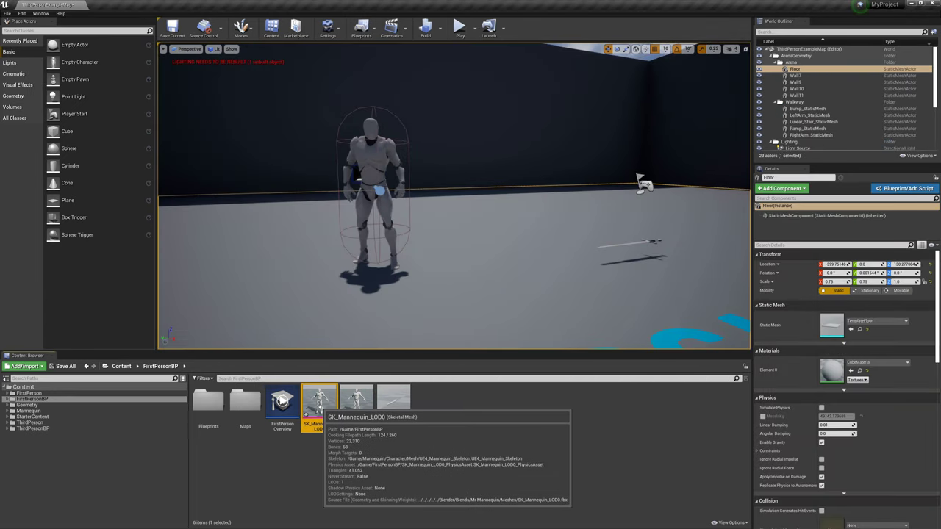
Step: Check SK_Mannequin_LOD0 in its animation view, then drag a second mannequin into the level
double_click(319, 403)
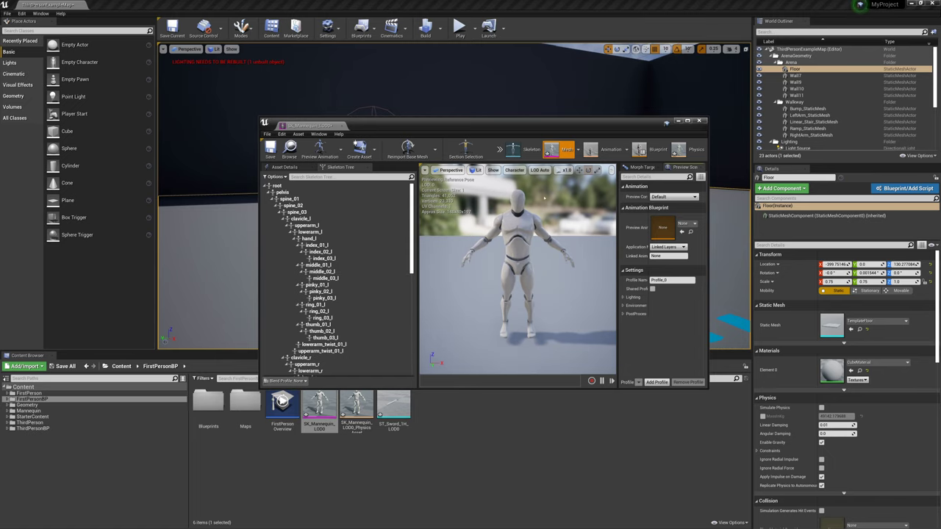
click(605, 150)
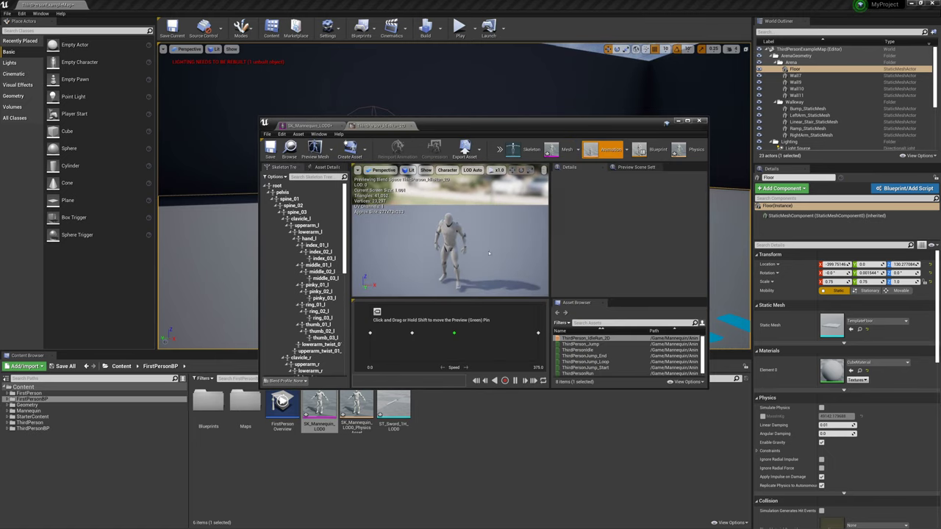
click(700, 121)
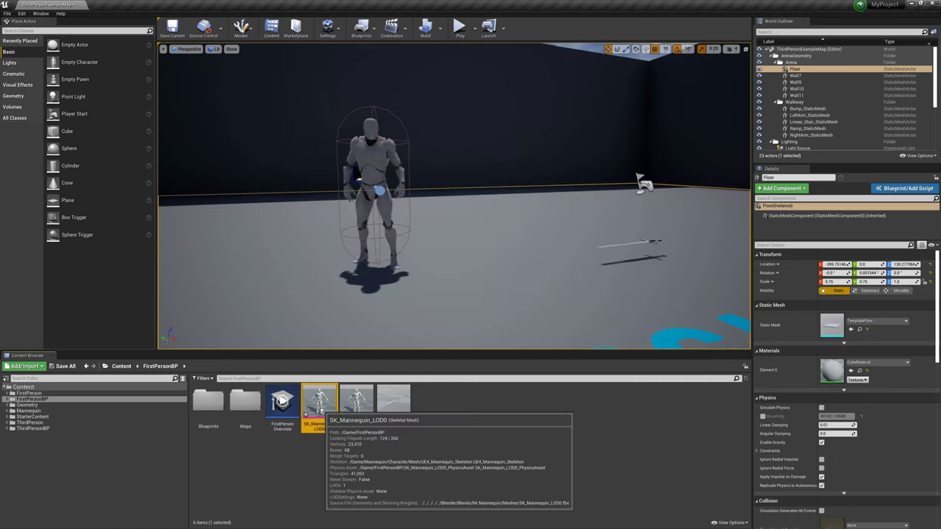
drag(319, 403, 452, 269)
right_drag(474, 234, 544, 246)
Step: Choose the animation FBX for import into /Game/FirstPersonBP, targeting UE4_Mannequin_Skeleton
right_click(458, 412)
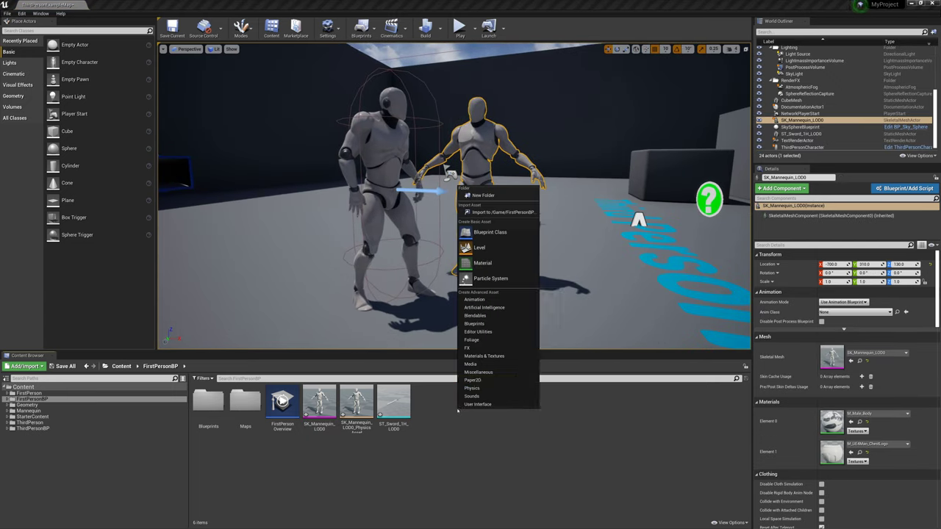
click(515, 212)
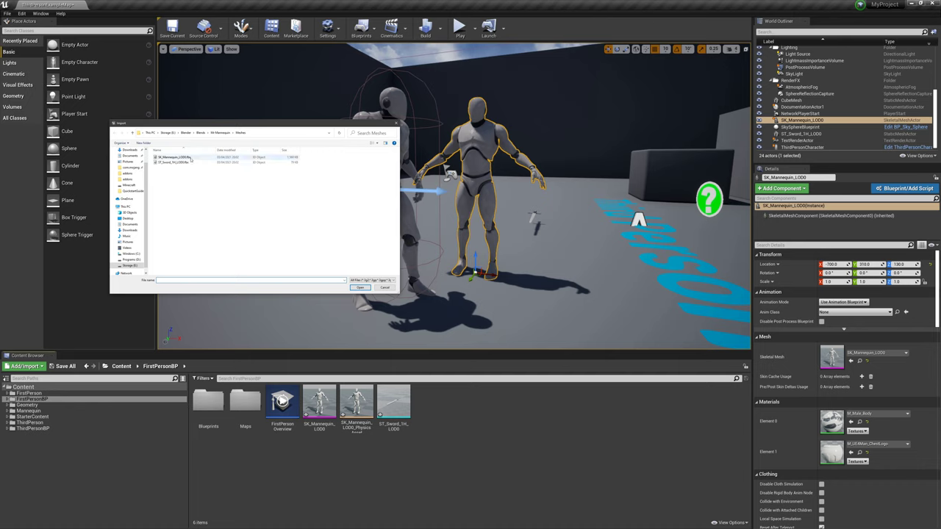
click(220, 132)
double_click(173, 158)
double_click(173, 158)
click(509, 180)
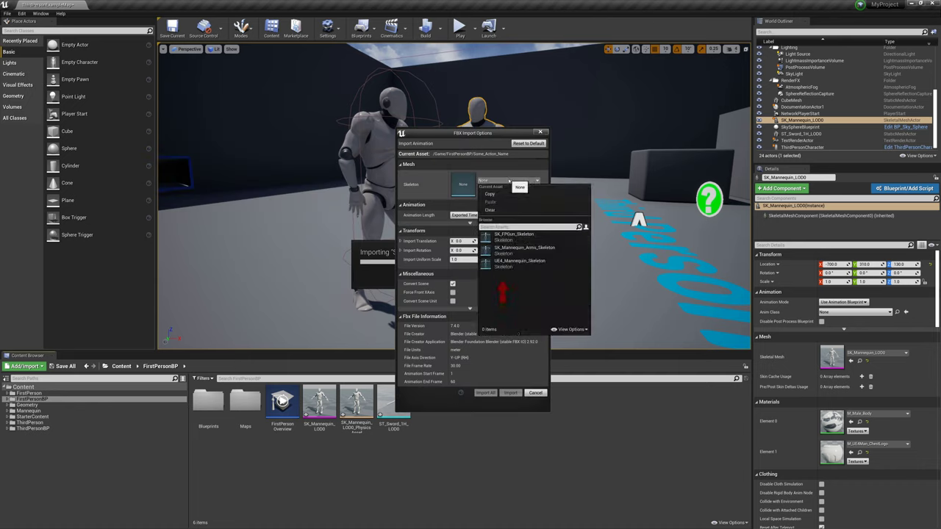
click(520, 262)
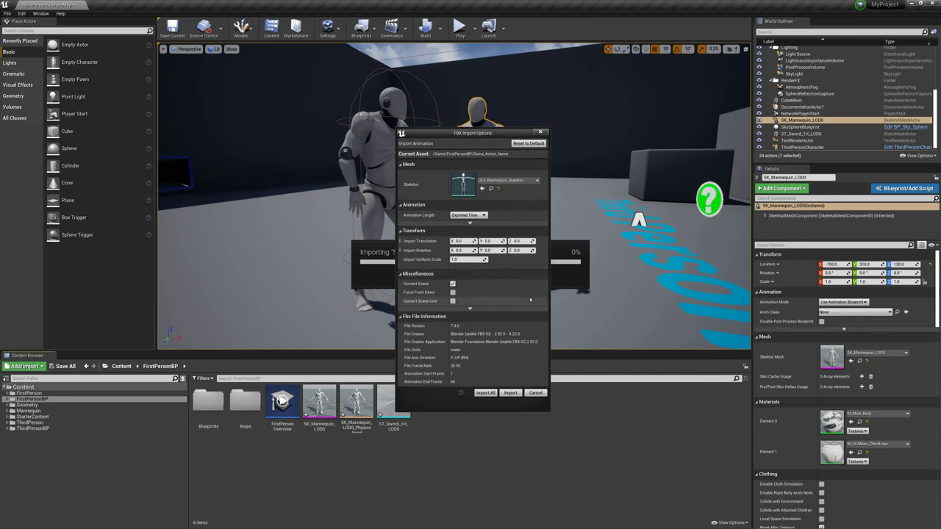
click(470, 222)
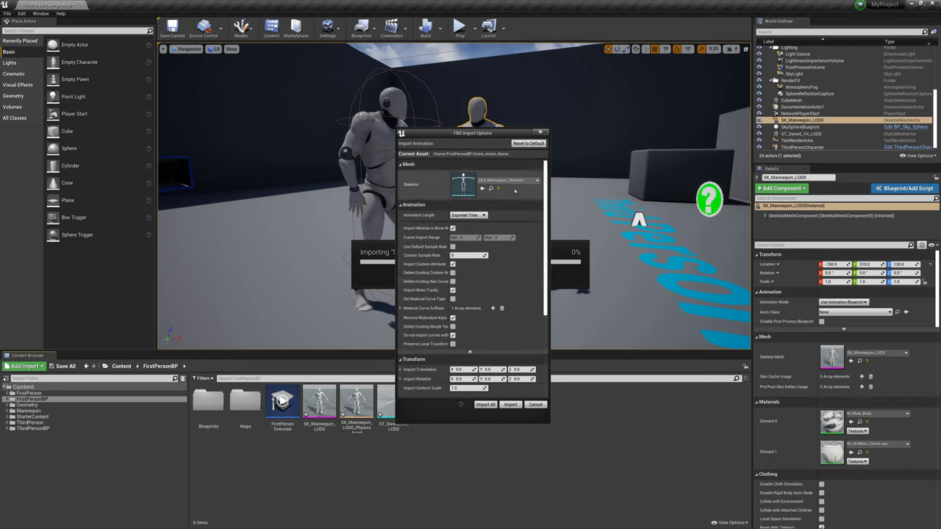
click(401, 206)
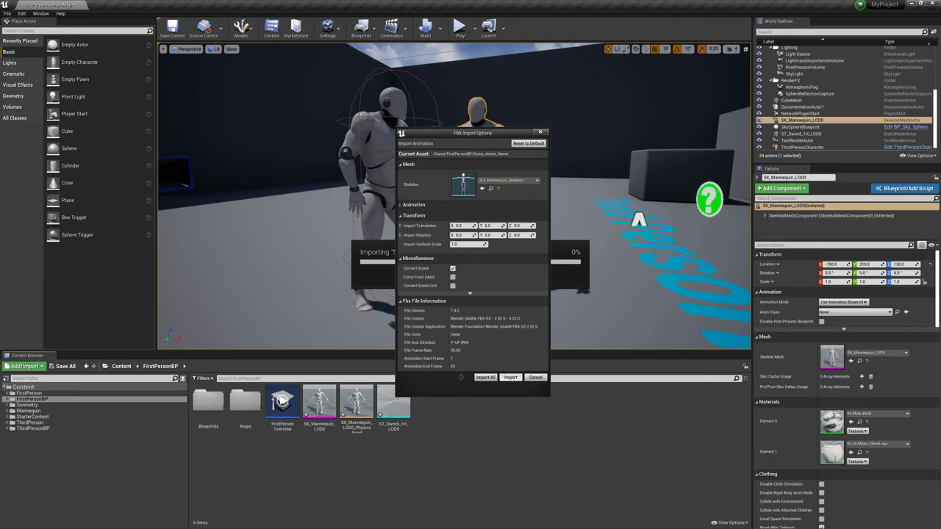
Step: Import the Some_Action_Name animation and preview it
click(511, 378)
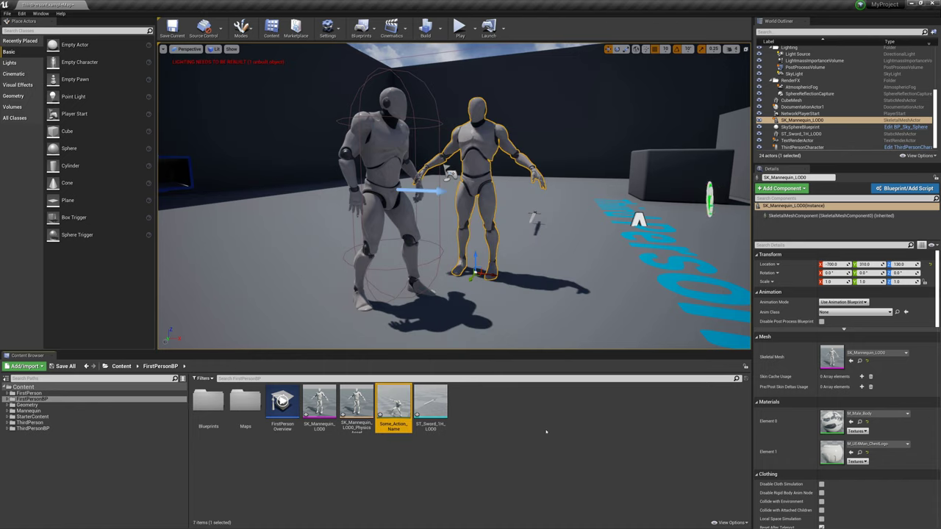
double_click(394, 404)
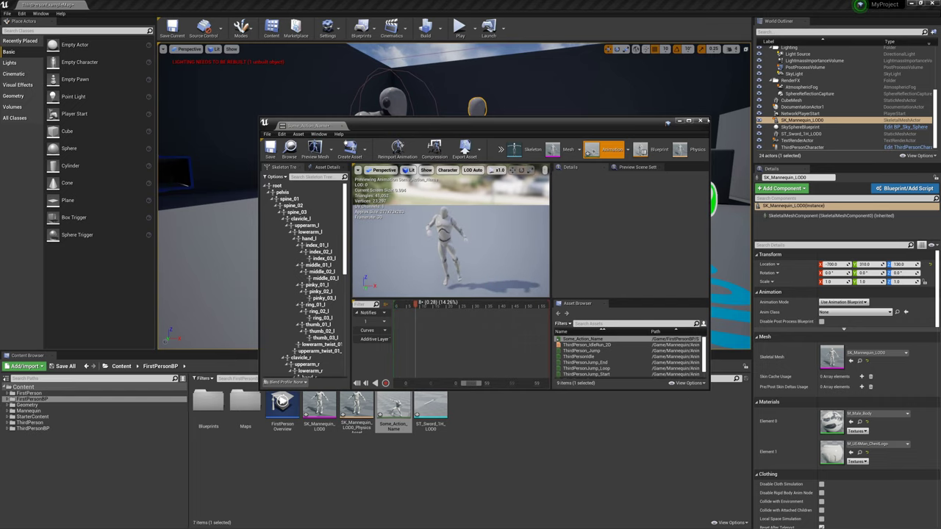
click(700, 121)
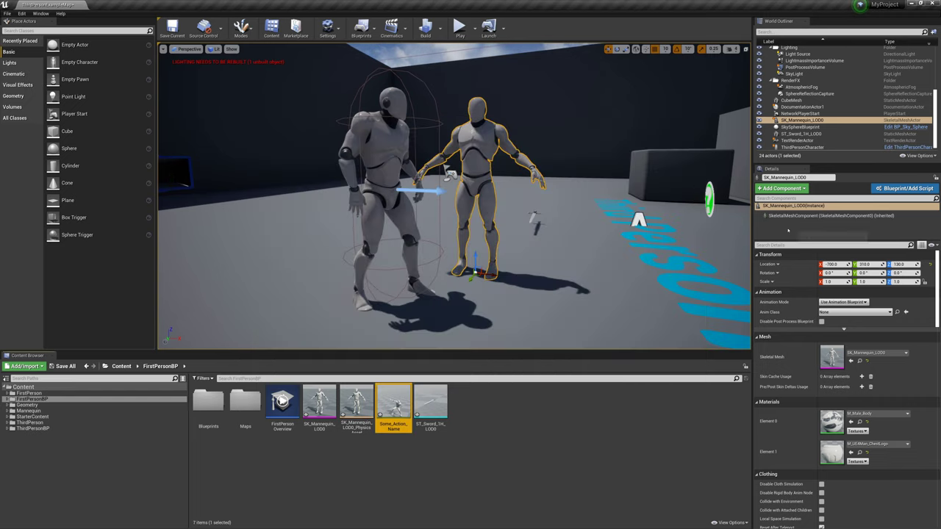
Step: Set the mannequin's Animation Mode to Use Animation Asset with Anim to Play Some_Action_Name
click(844, 302)
click(838, 313)
click(886, 318)
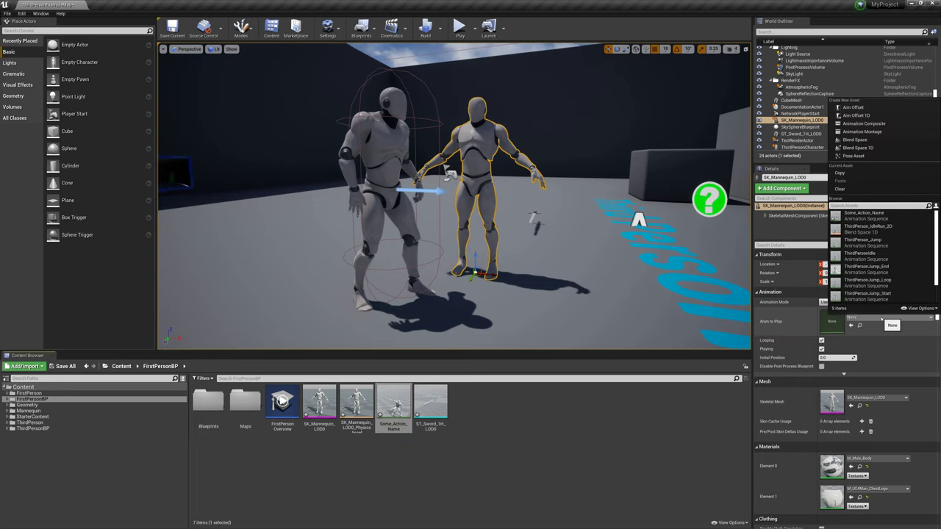
click(868, 229)
Step: Play the level and walk the character forward past the animated mannequin
click(460, 27)
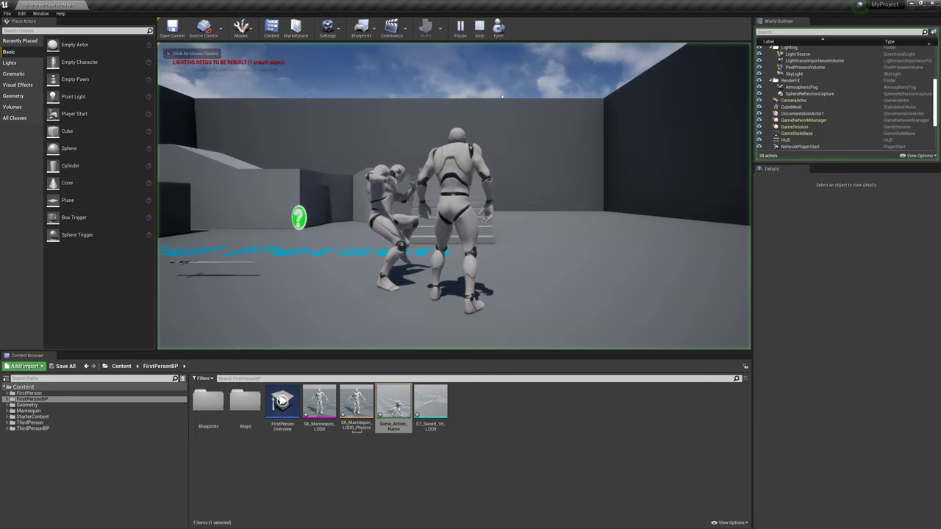
key(w)
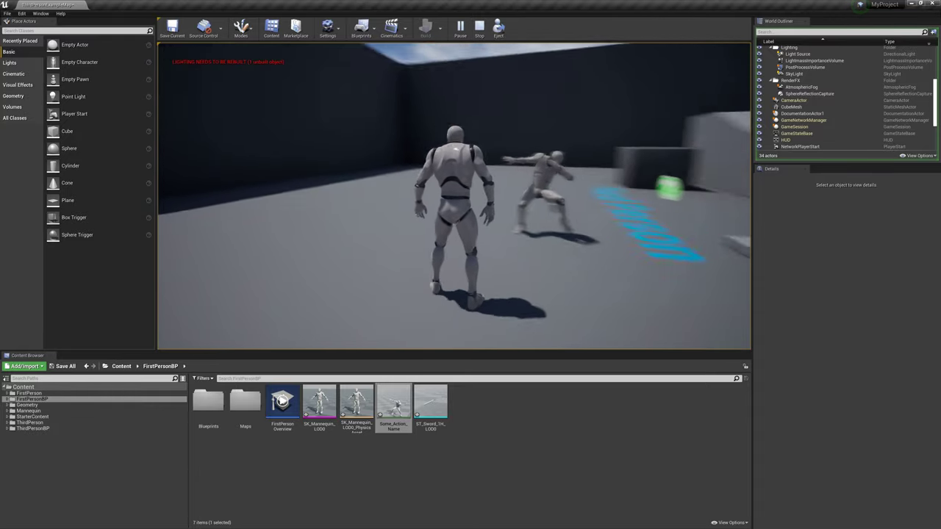
key(w)
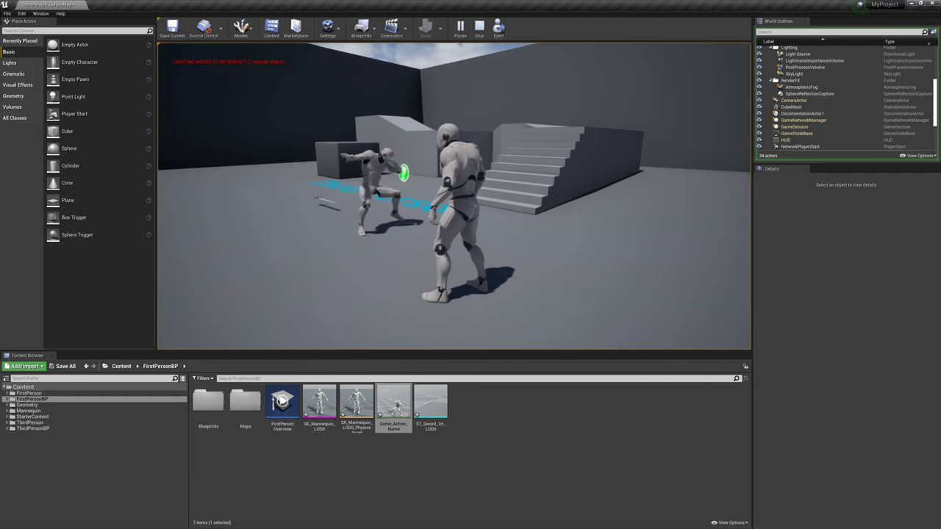